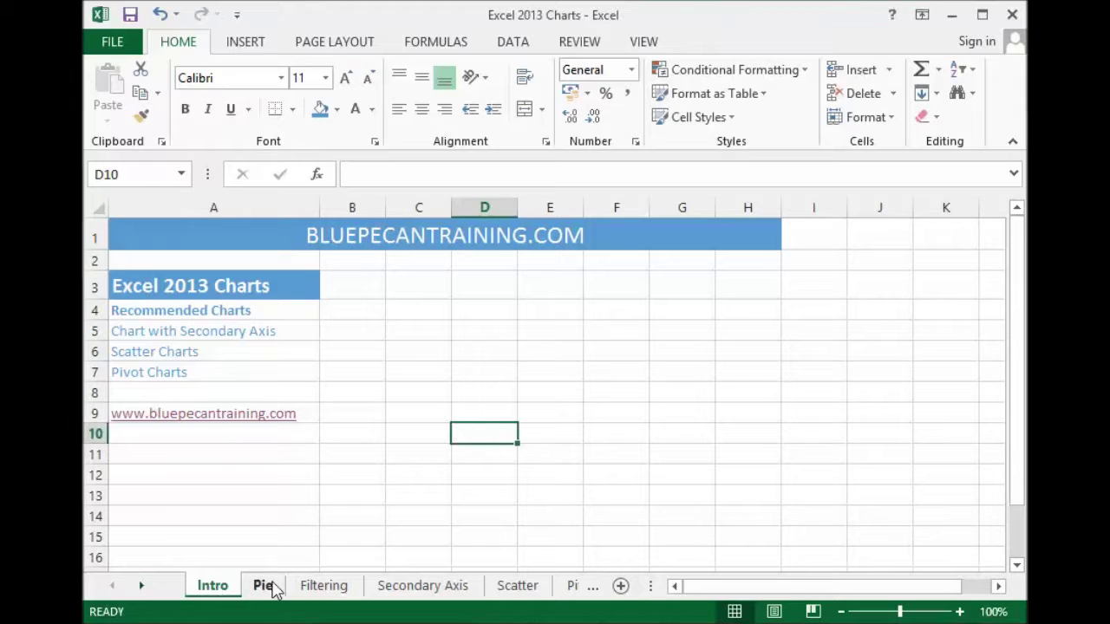
# On the Pie sheet, insert the recommended Pie chart of each staff member's Sales.
pyautogui.click(265, 586)
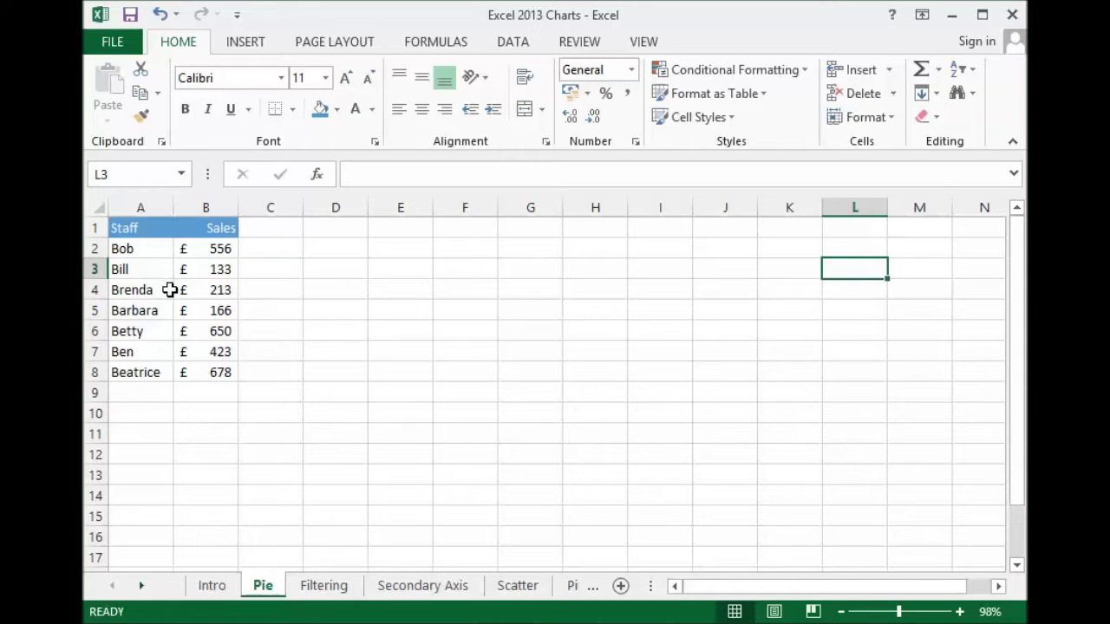
pyautogui.click(207, 290)
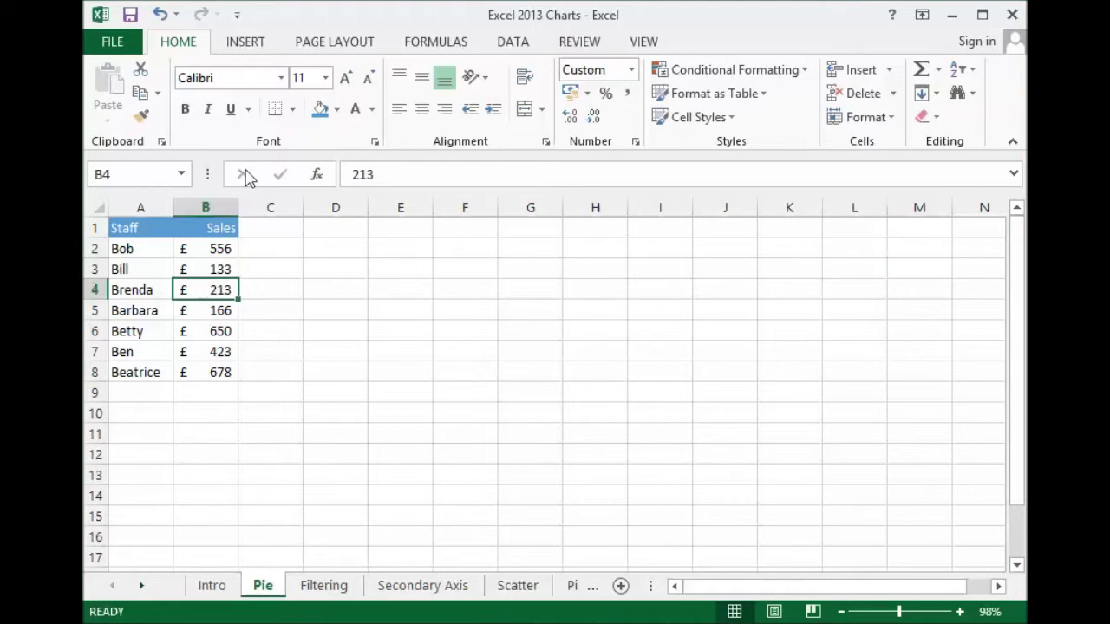
pyautogui.click(244, 43)
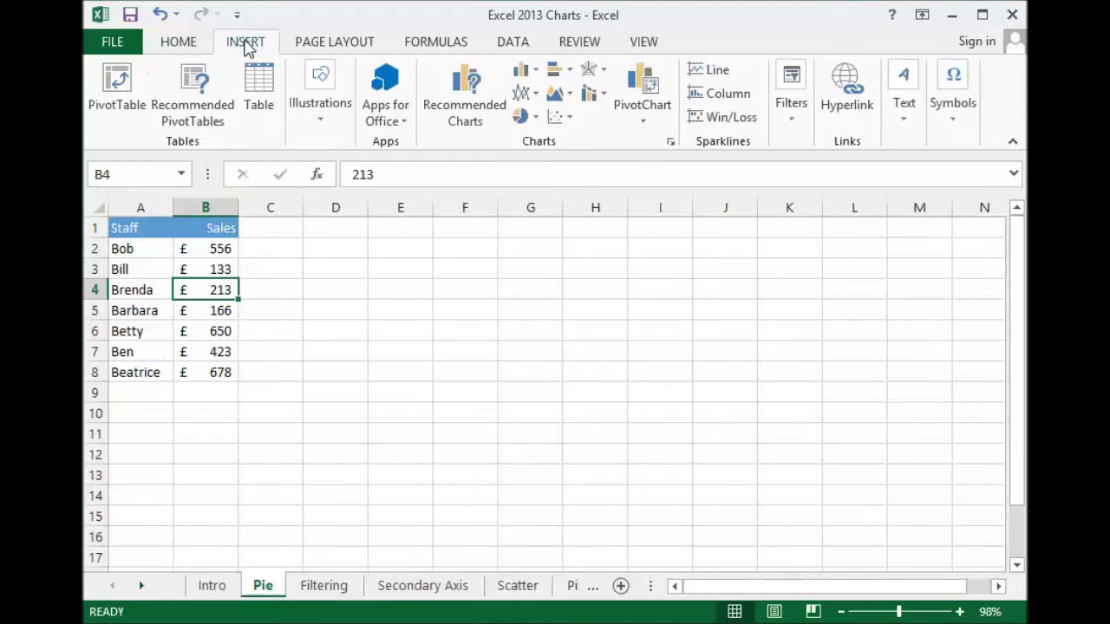
pyautogui.click(464, 114)
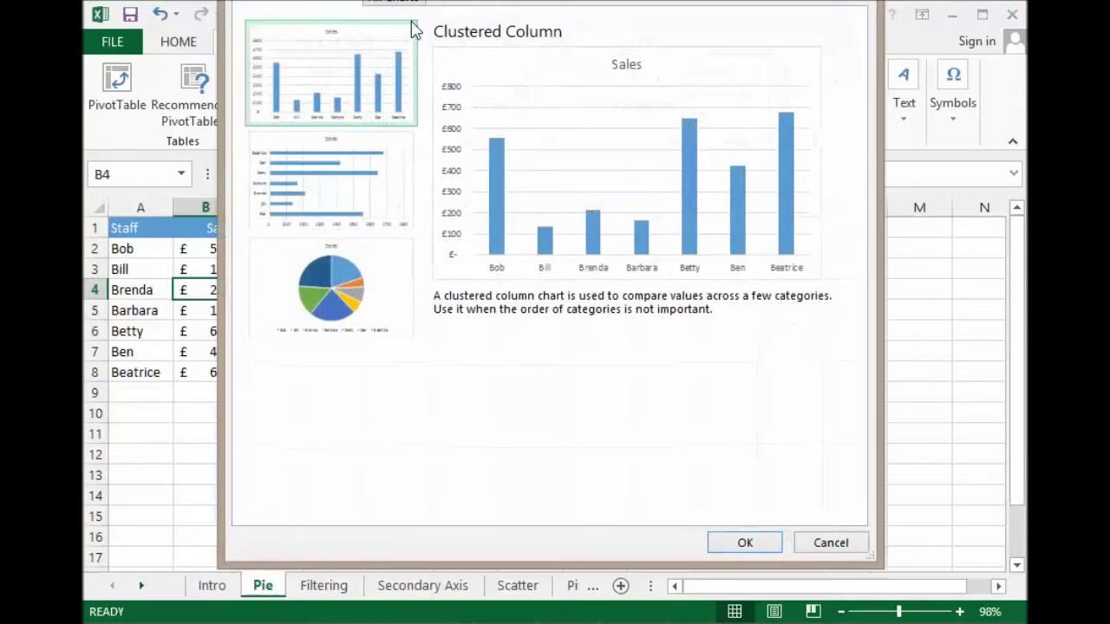
pyautogui.moveTo(464, 0); pyautogui.dragTo(463, 19)
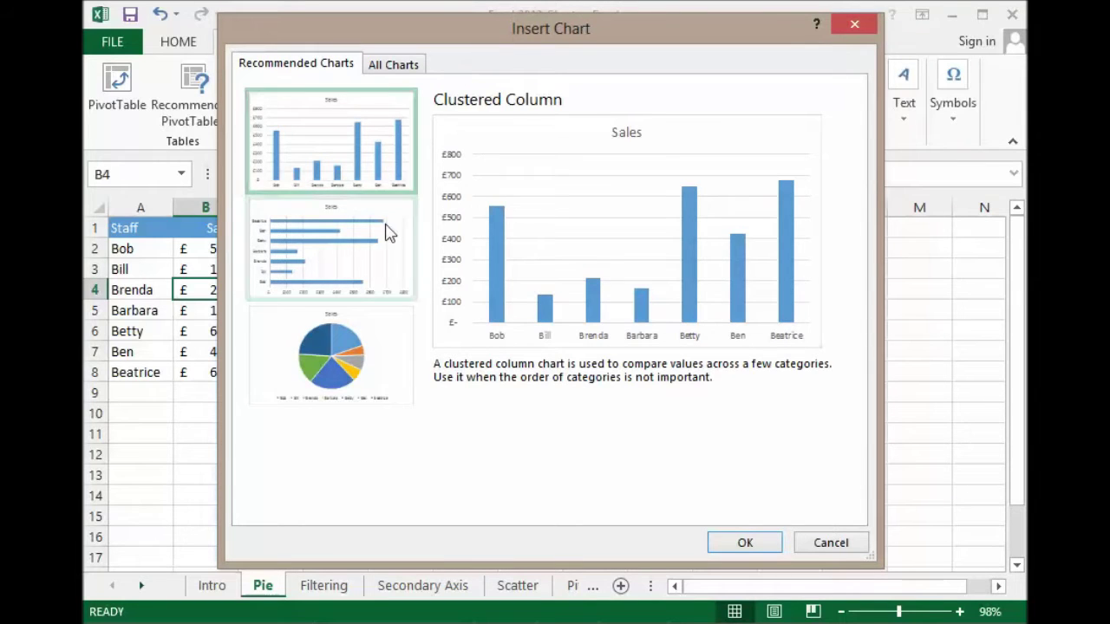
pyautogui.click(387, 373)
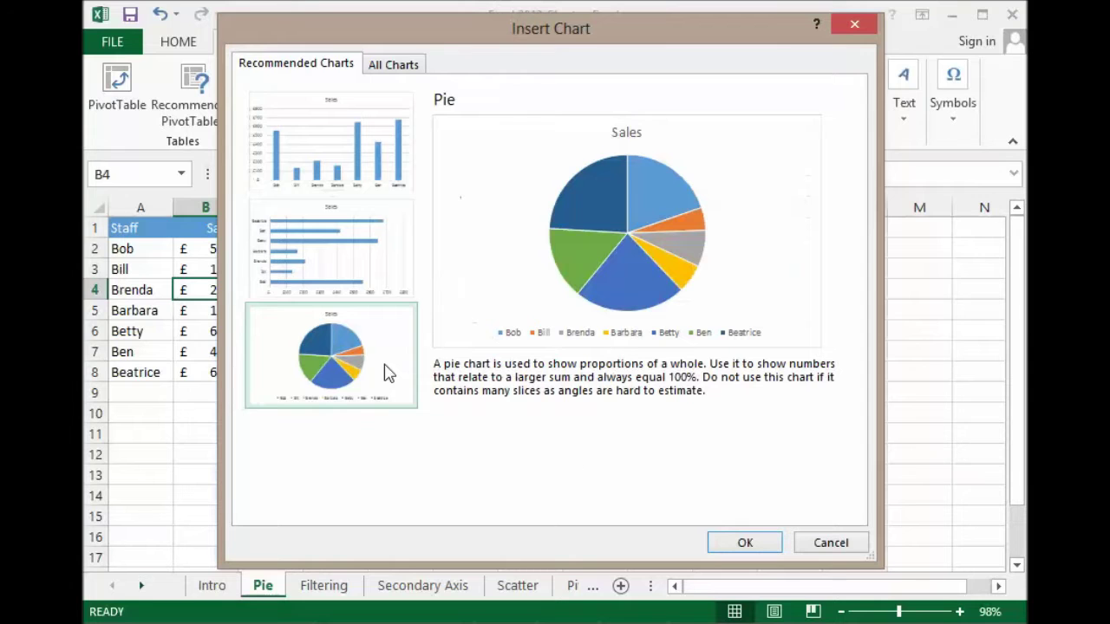
pyautogui.click(744, 541)
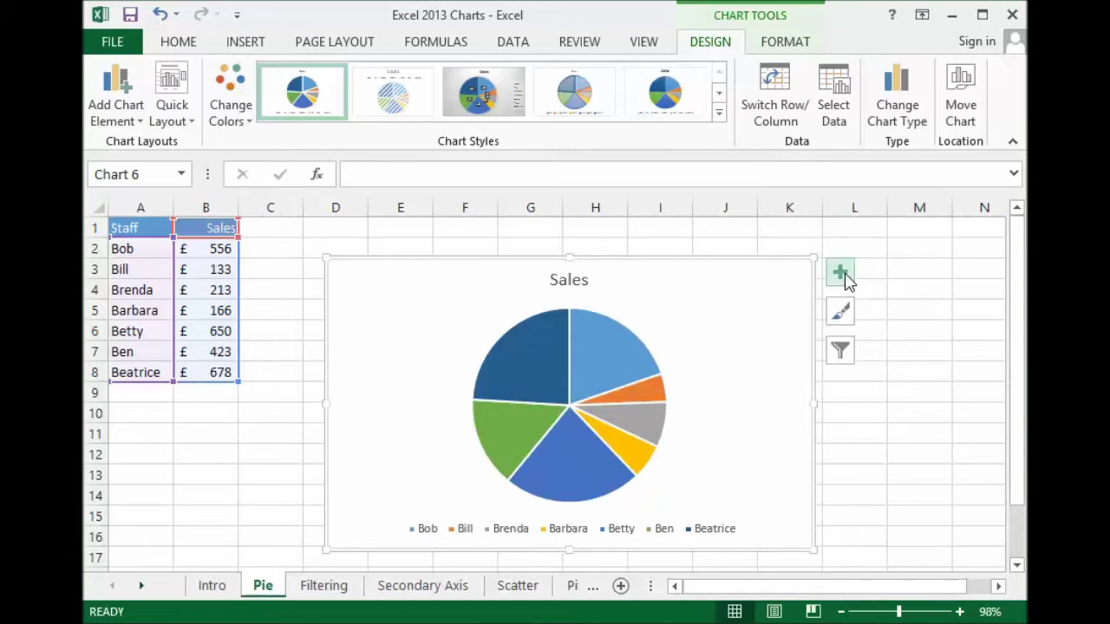
# Move the pie chart up beside the table and add Data Callout labels to every slice.
pyautogui.moveTo(694, 289); pyautogui.dragTo(590, 266)
pyautogui.click(742, 254)
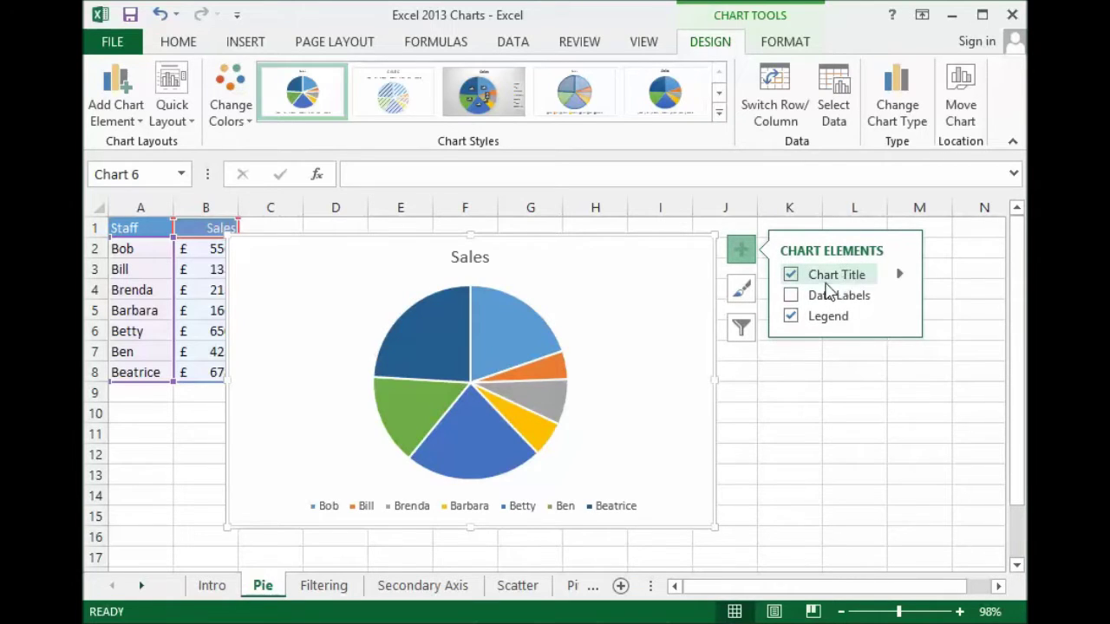
pyautogui.click(900, 296)
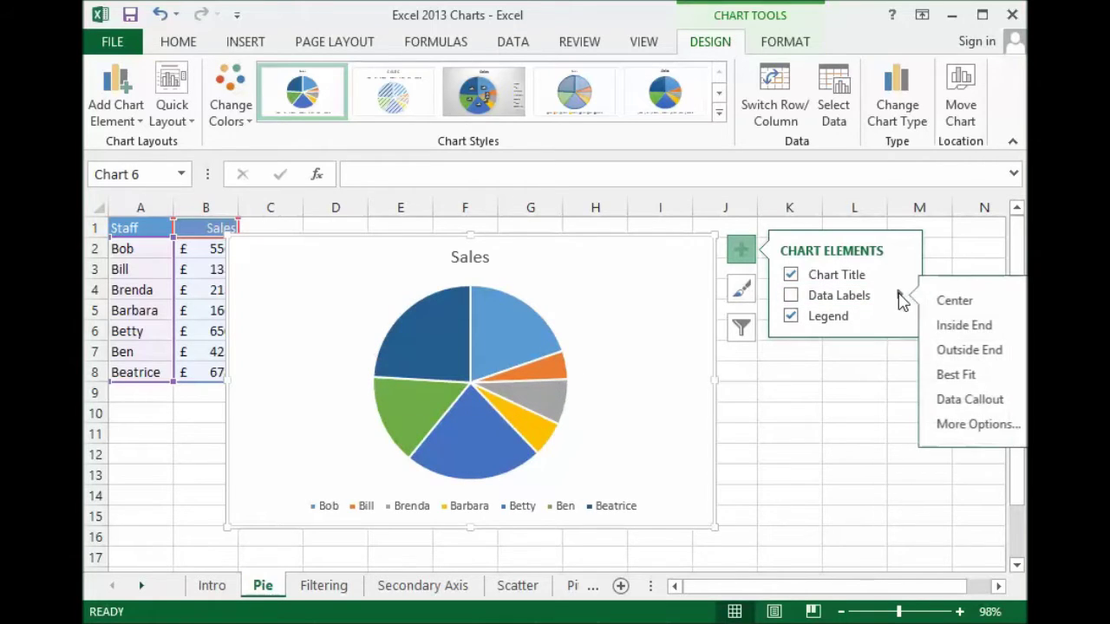
pyautogui.click(958, 404)
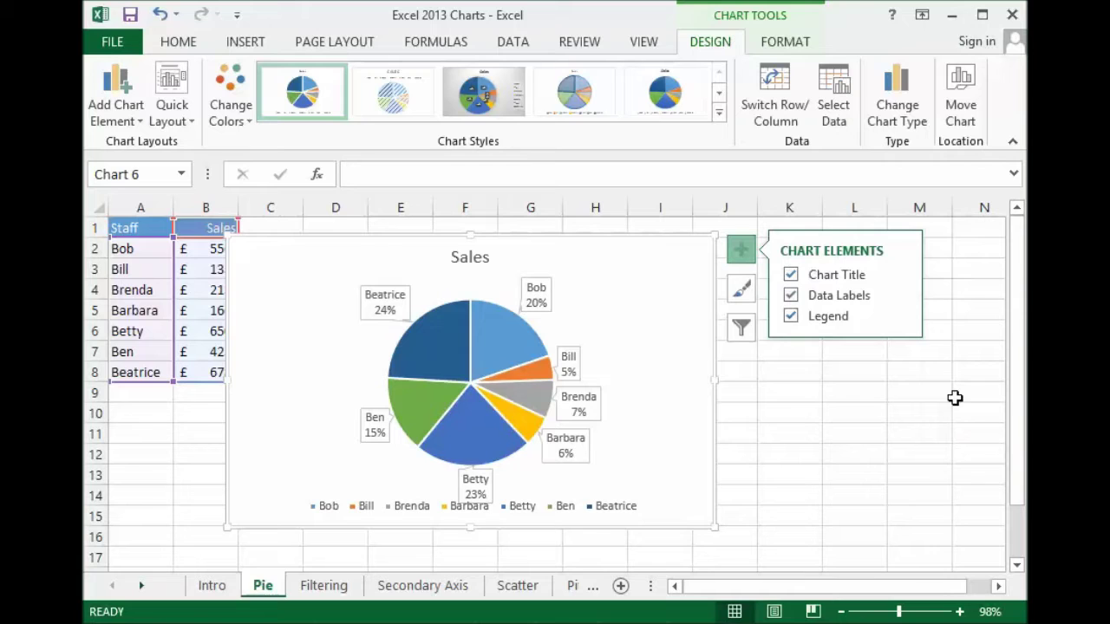
# Apply the dark background chart style and the blue-and-grey Color 2 palette to the pie.
pyautogui.click(741, 293)
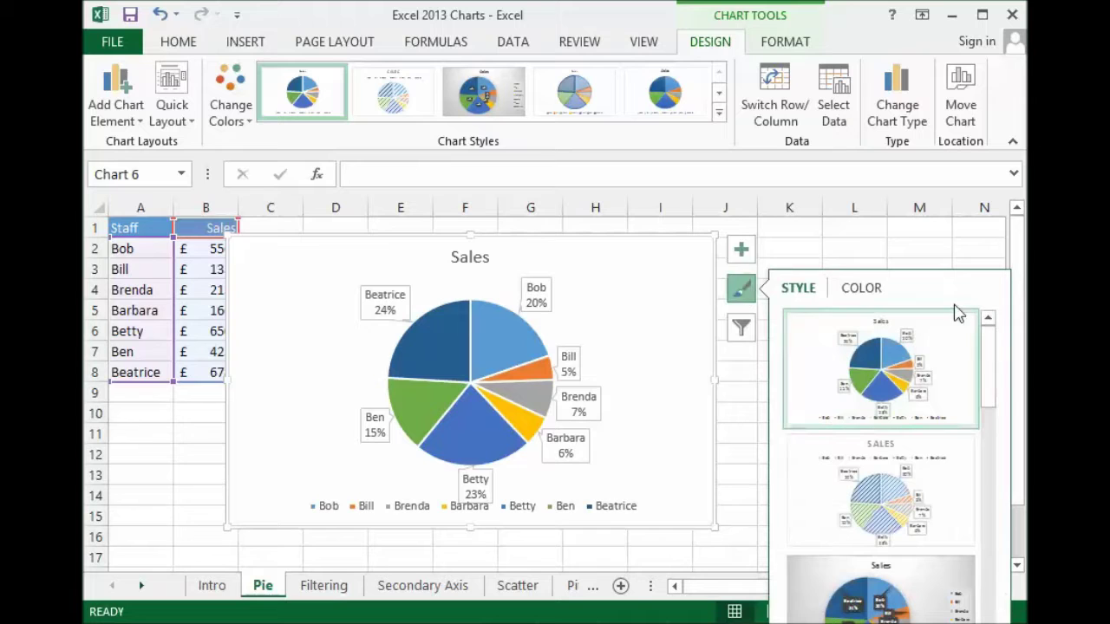
pyautogui.moveTo(991, 338); pyautogui.dragTo(998, 487)
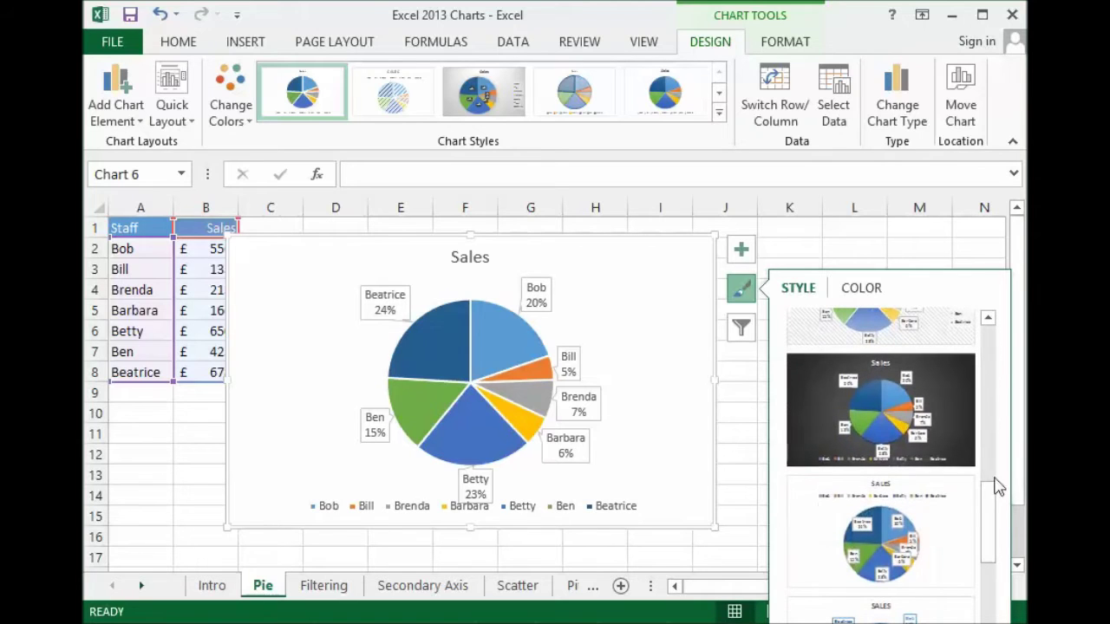
pyautogui.click(943, 400)
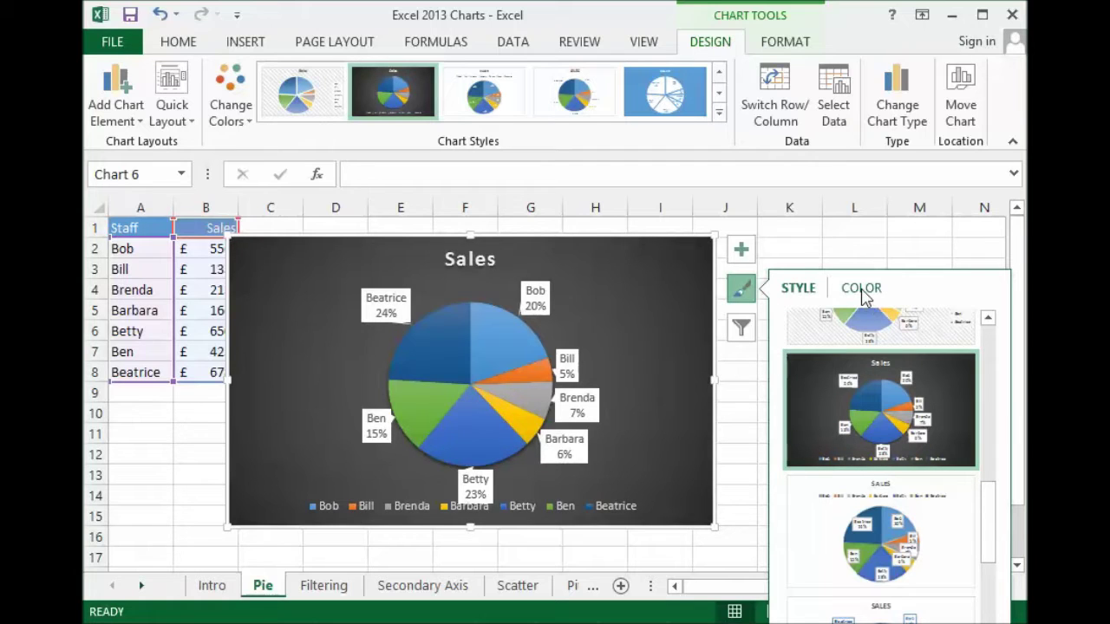
pyautogui.click(863, 291)
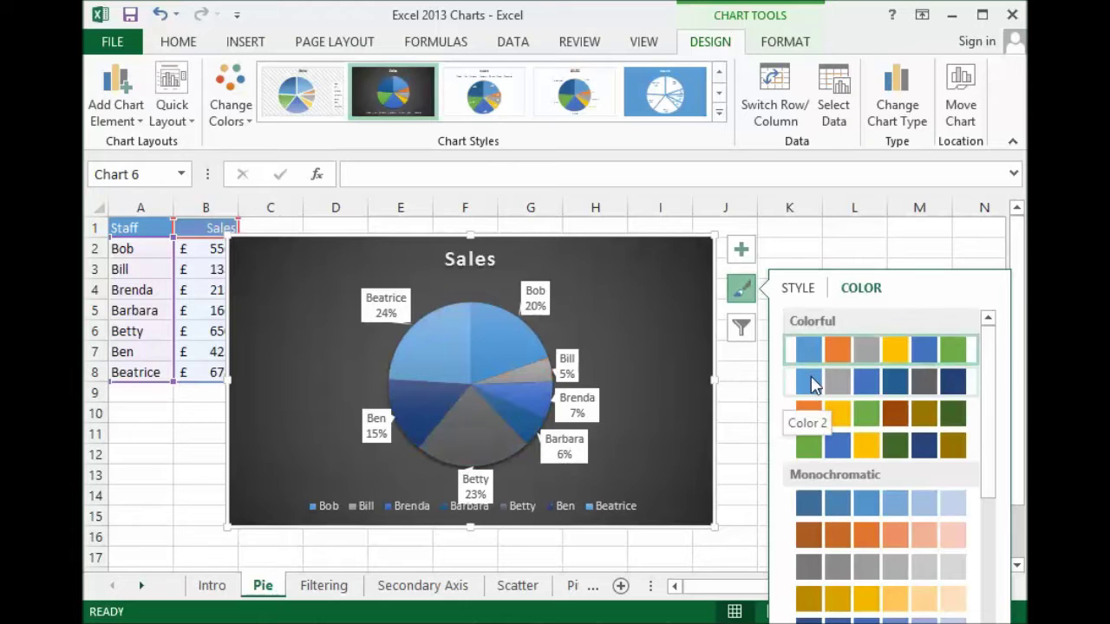
pyautogui.click(812, 384)
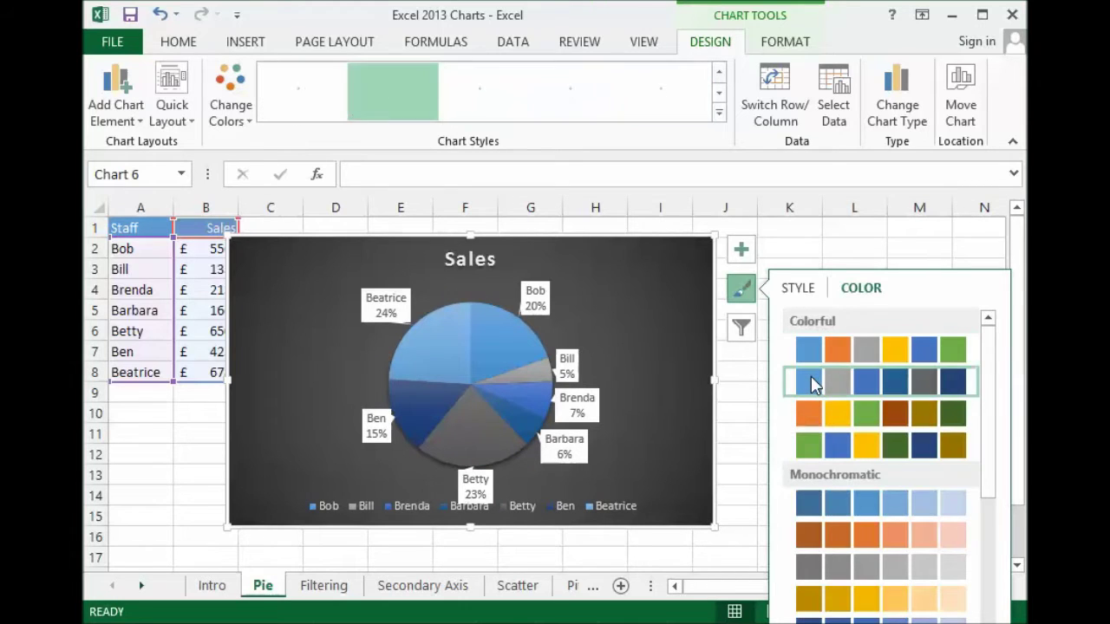
# Uncheck Betty in the chart's category filter so six staff slices remain.
pyautogui.click(743, 330)
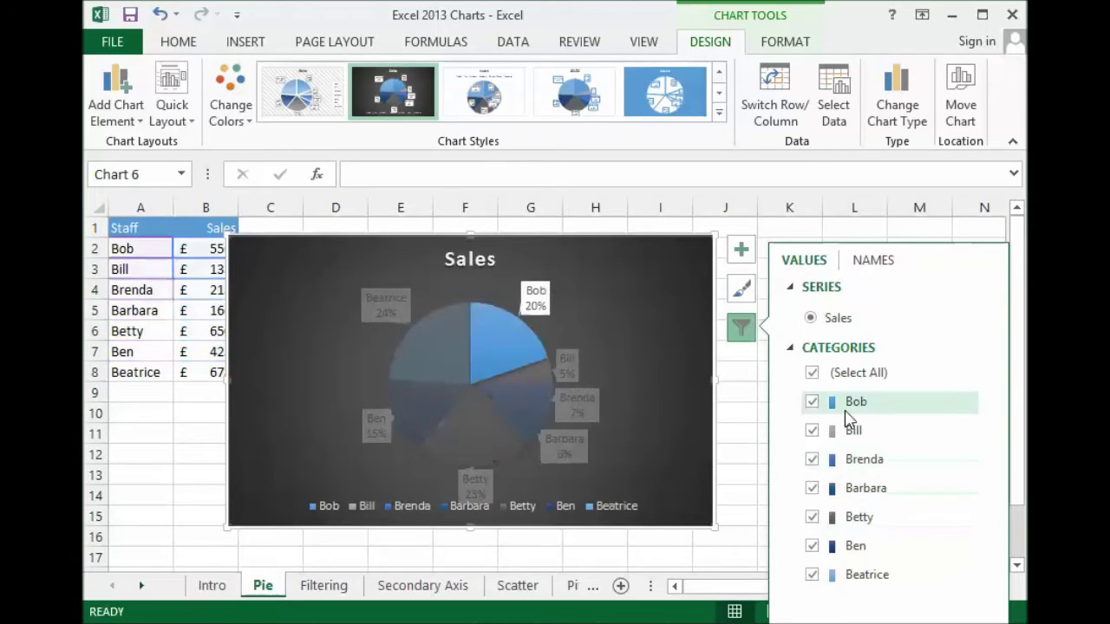
pyautogui.click(811, 517)
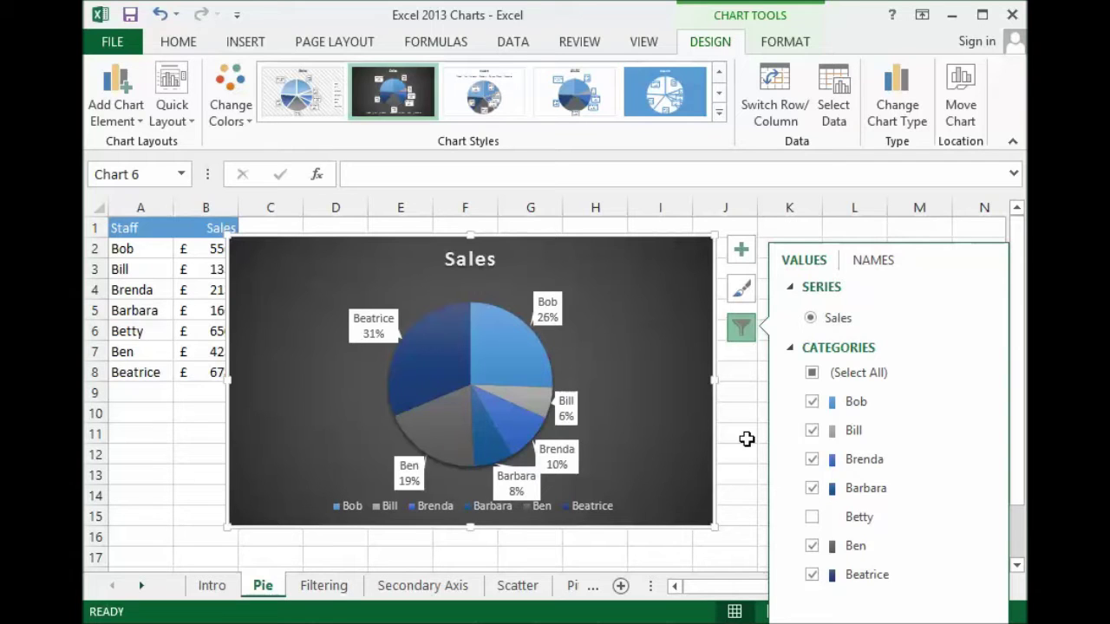
# On the Filtering sheet, insert the recommended Clustered Column - Line on Secondary Axis chart for Bob and Bill.
pyautogui.click(323, 588)
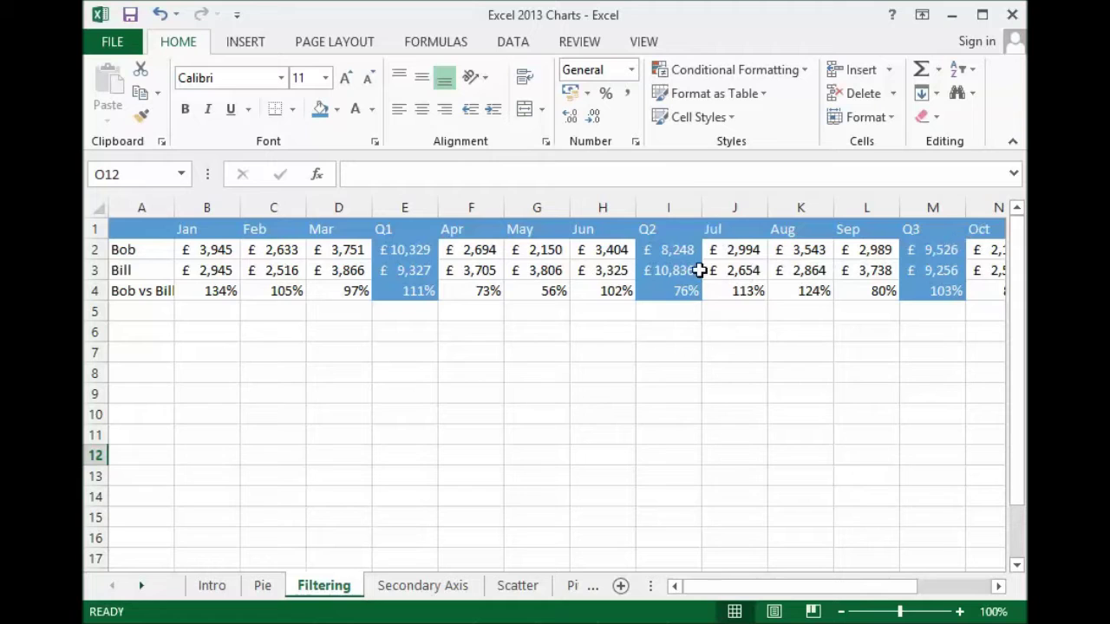
pyautogui.click(291, 270)
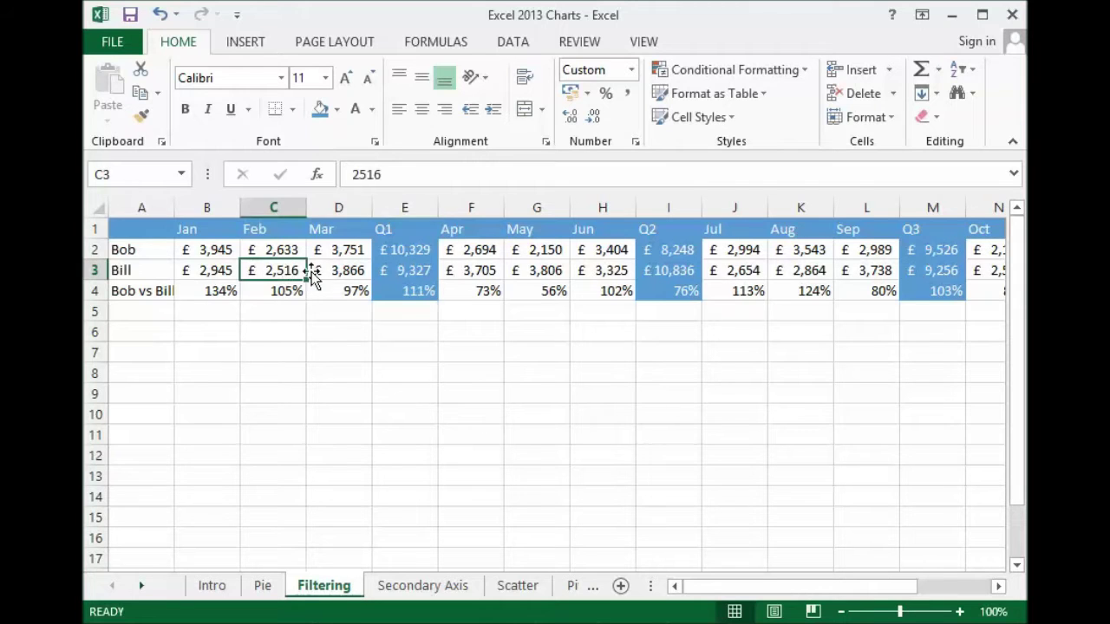
pyautogui.click(449, 275)
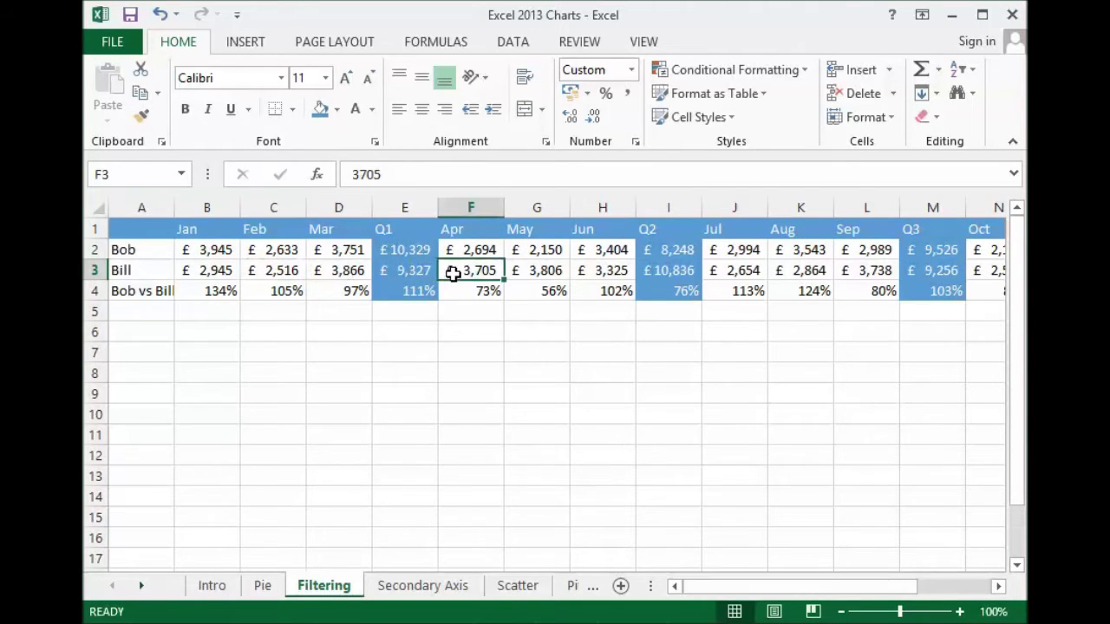
pyautogui.click(546, 273)
pyautogui.click(320, 257)
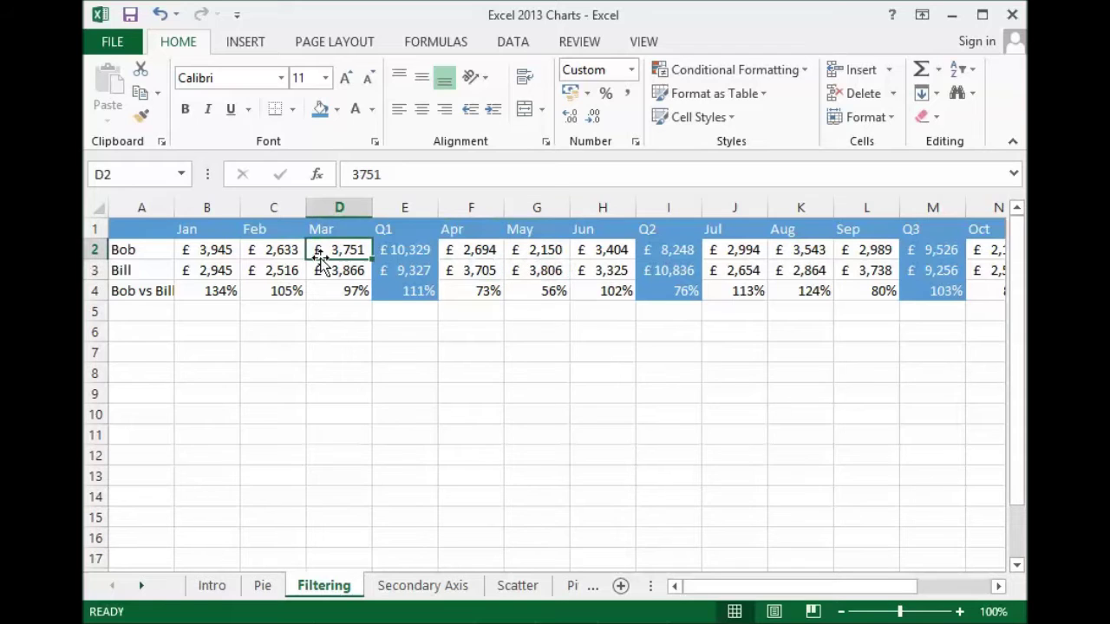
pyautogui.click(246, 41)
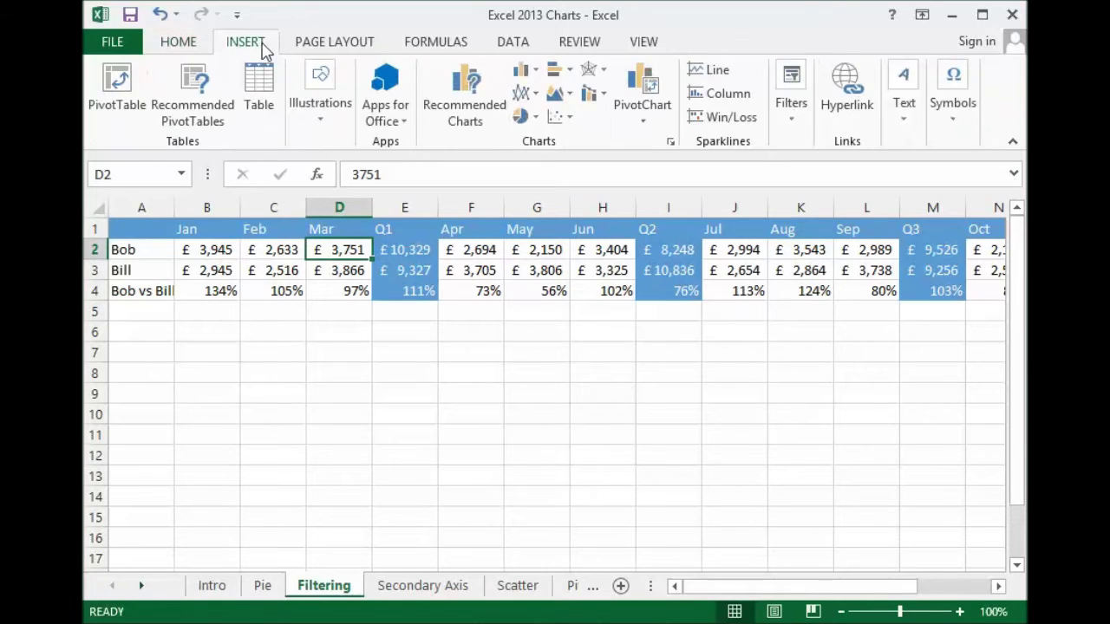
pyautogui.click(449, 97)
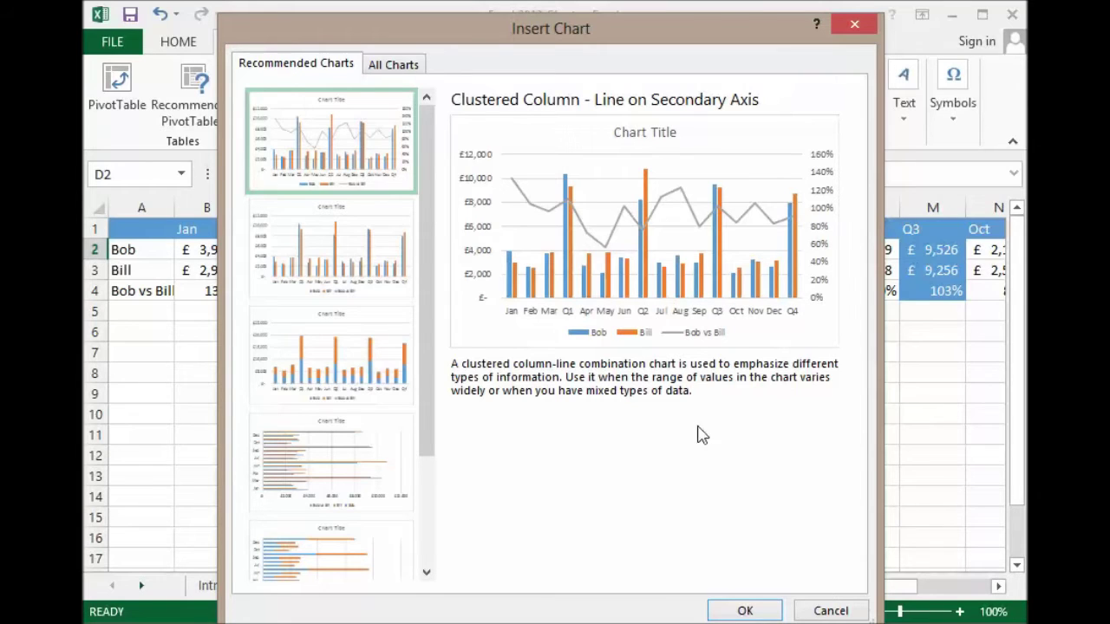
pyautogui.click(738, 611)
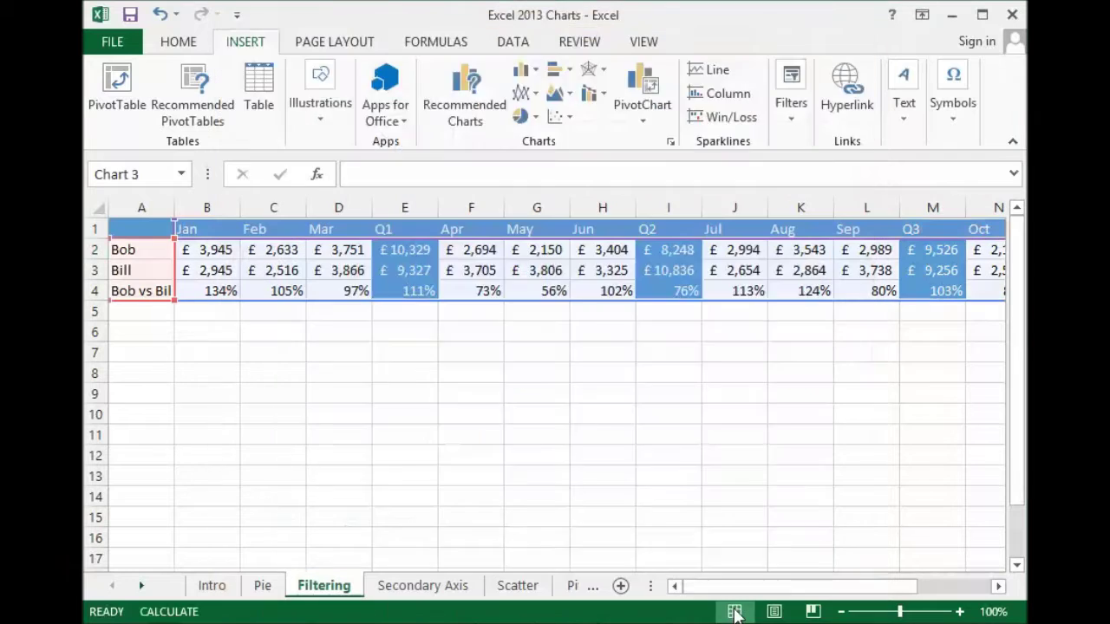
# Move the combo chart up-left, filter out the Q1, Q2 and Q3 totals, then go to the Secondary Axis sheet.
pyautogui.moveTo(644, 290); pyautogui.dragTo(552, 250)
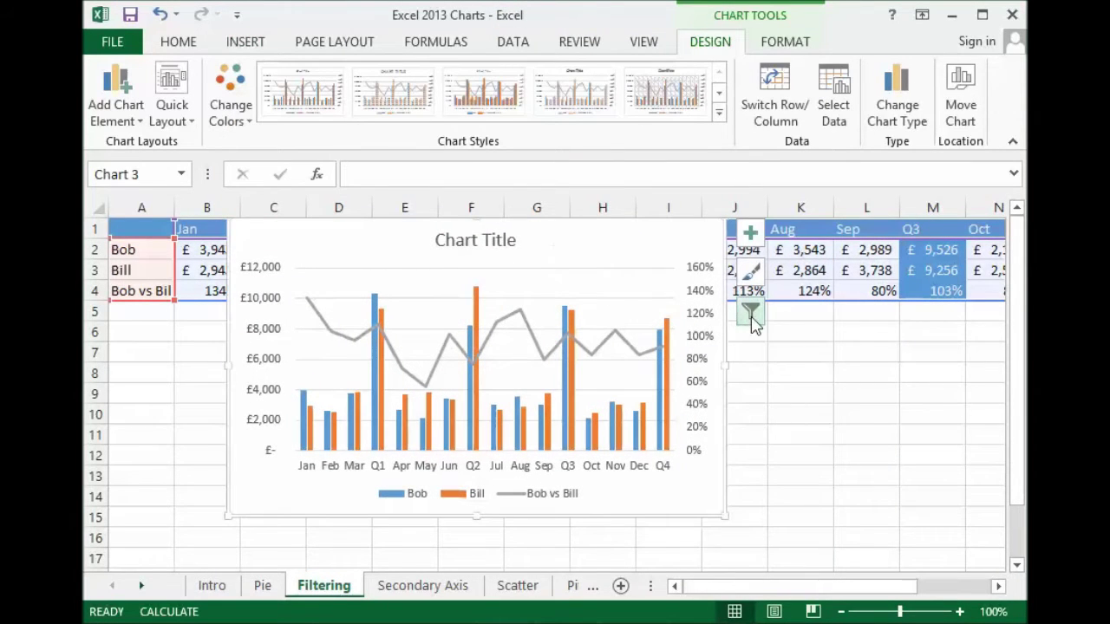
pyautogui.moveTo(595, 270); pyautogui.dragTo(535, 188)
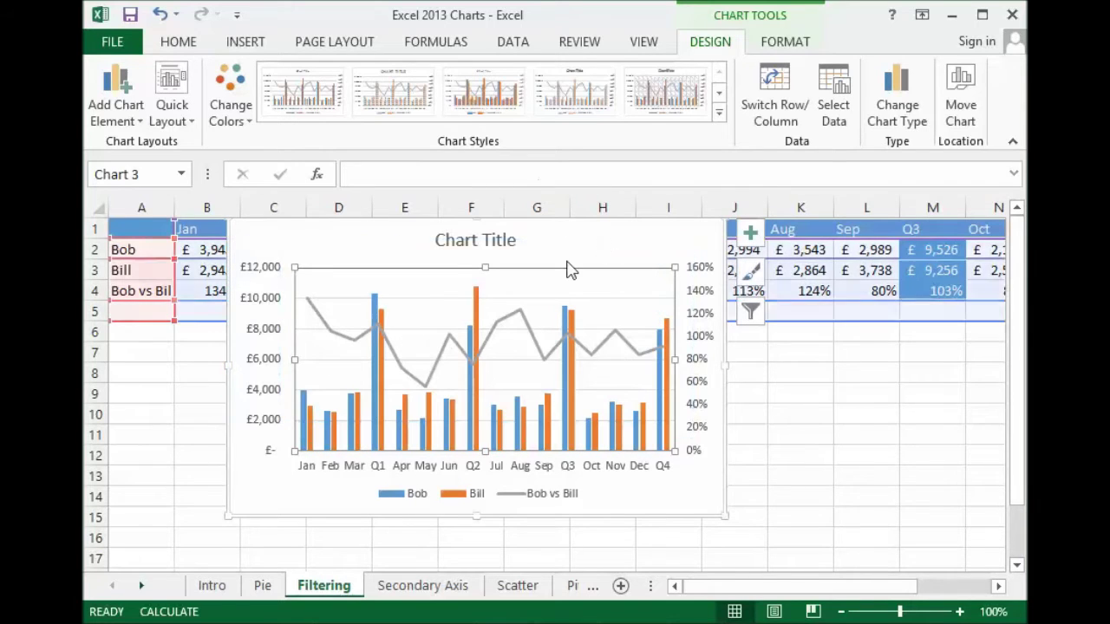
pyautogui.click(751, 314)
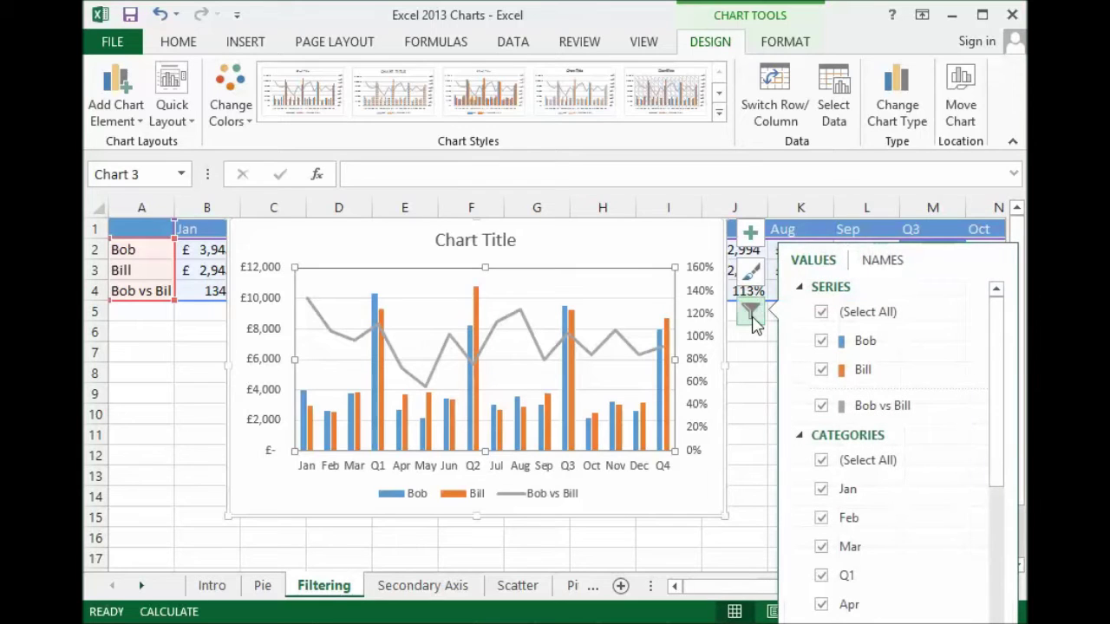
pyautogui.moveTo(998, 422); pyautogui.dragTo(1001, 442)
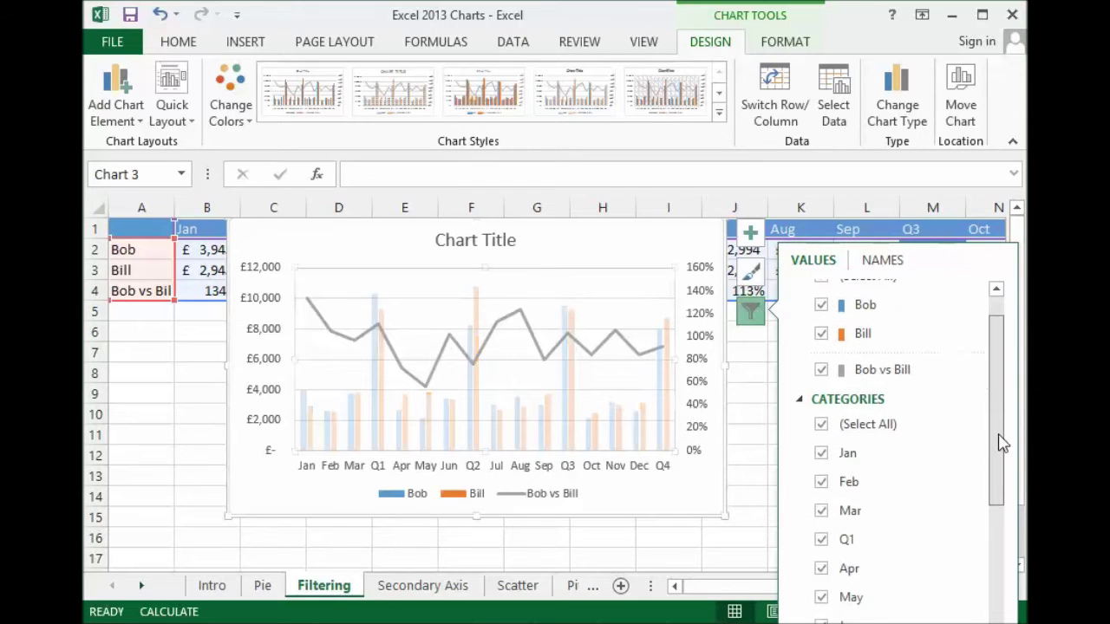
pyautogui.click(821, 539)
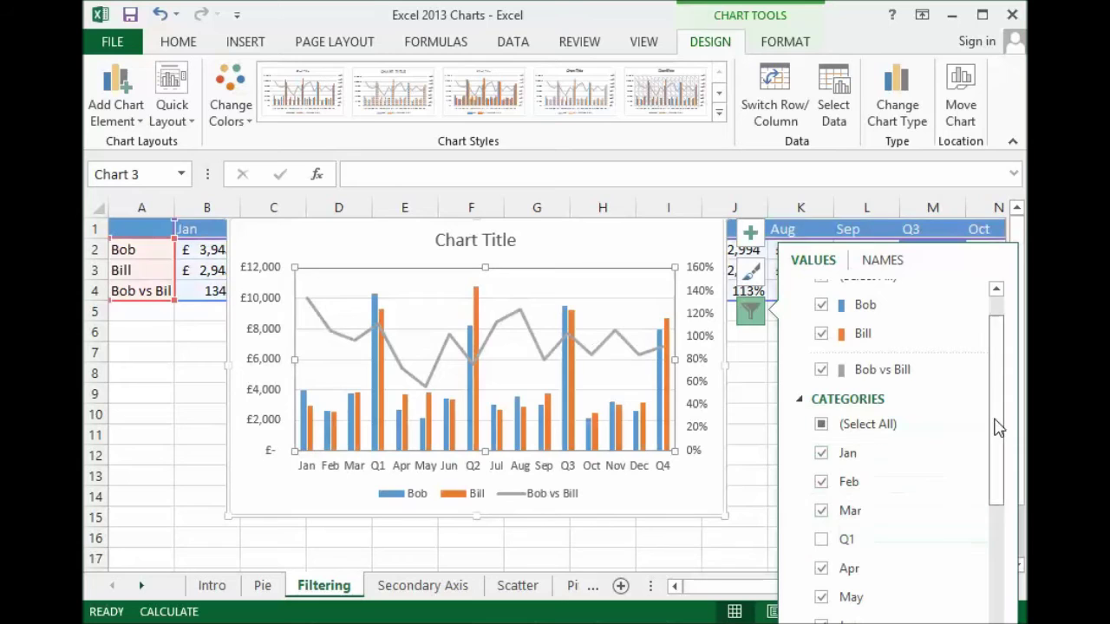
pyautogui.moveTo(999, 427); pyautogui.dragTo(1005, 493)
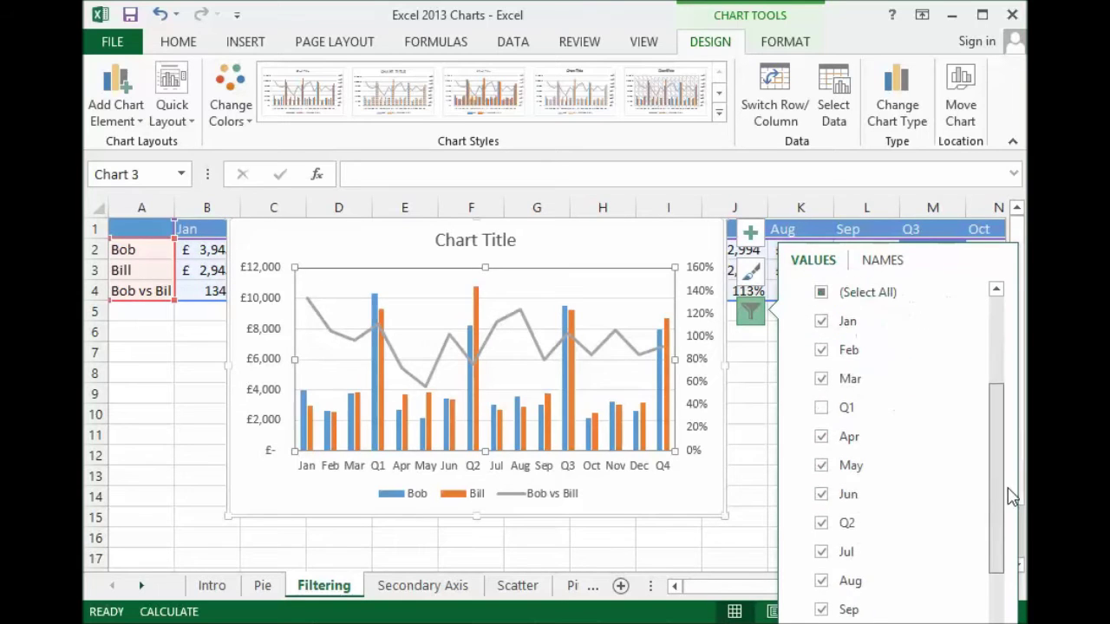
pyautogui.click(823, 523)
pyautogui.moveTo(991, 458); pyautogui.dragTo(996, 513)
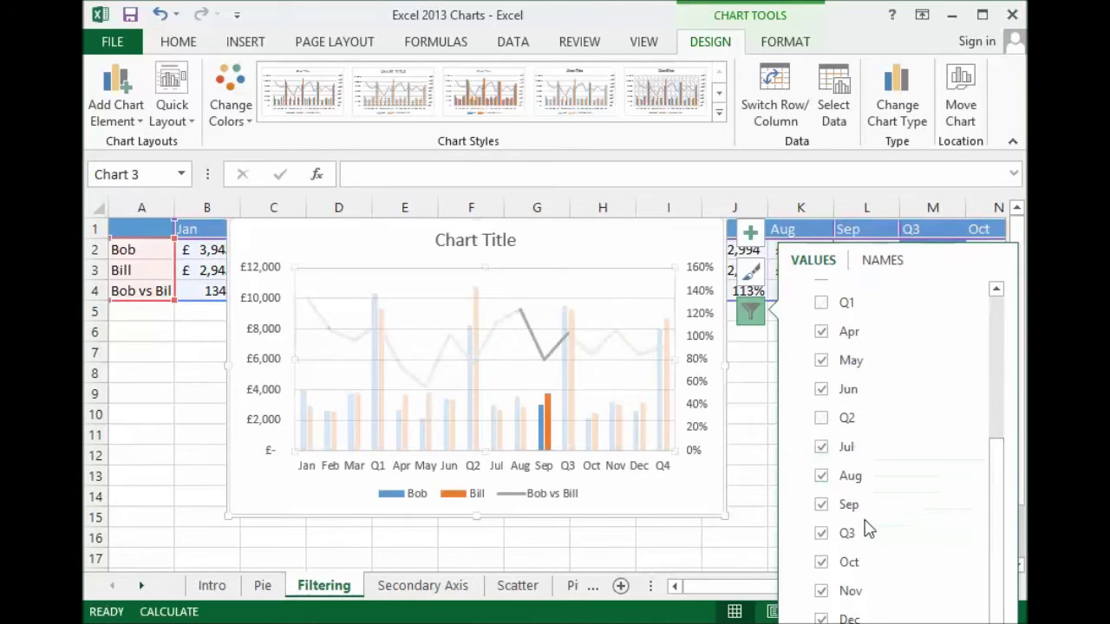
pyautogui.click(821, 533)
pyautogui.moveTo(997, 508); pyautogui.dragTo(997, 561)
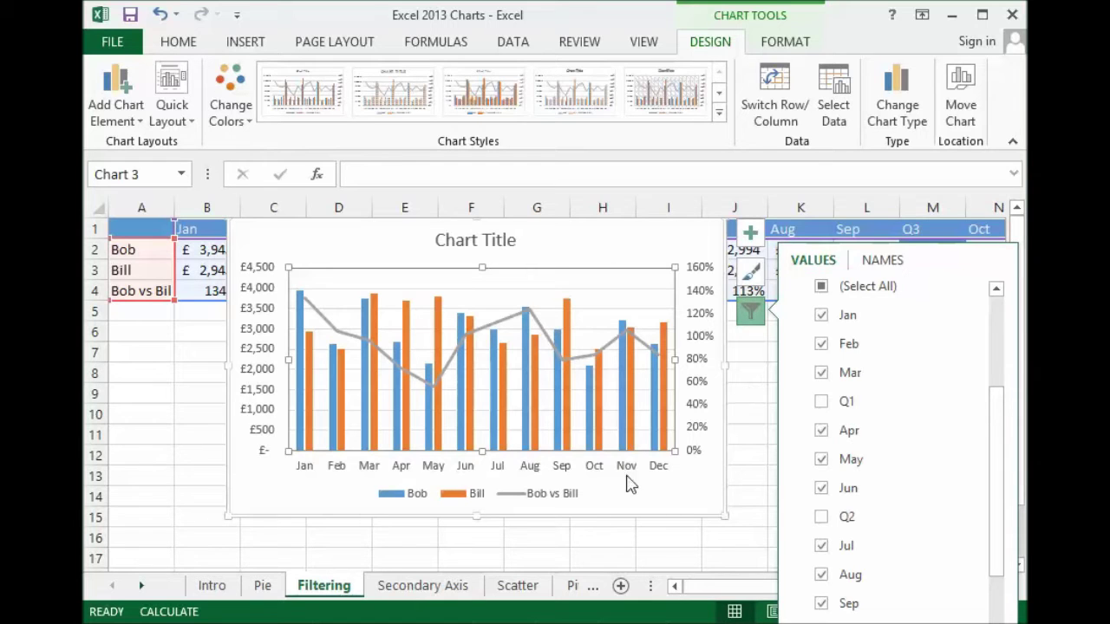
pyautogui.click(420, 586)
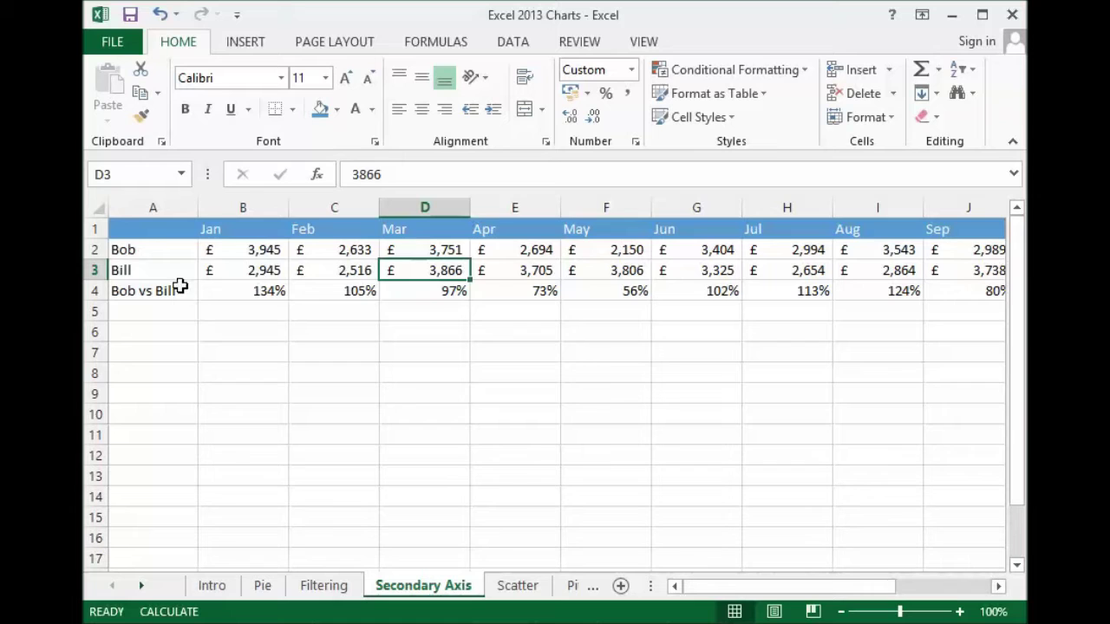
# Select the Bob and Bill data and bring up Excel's Recommended Charts suggestions for it.
pyautogui.click(294, 250)
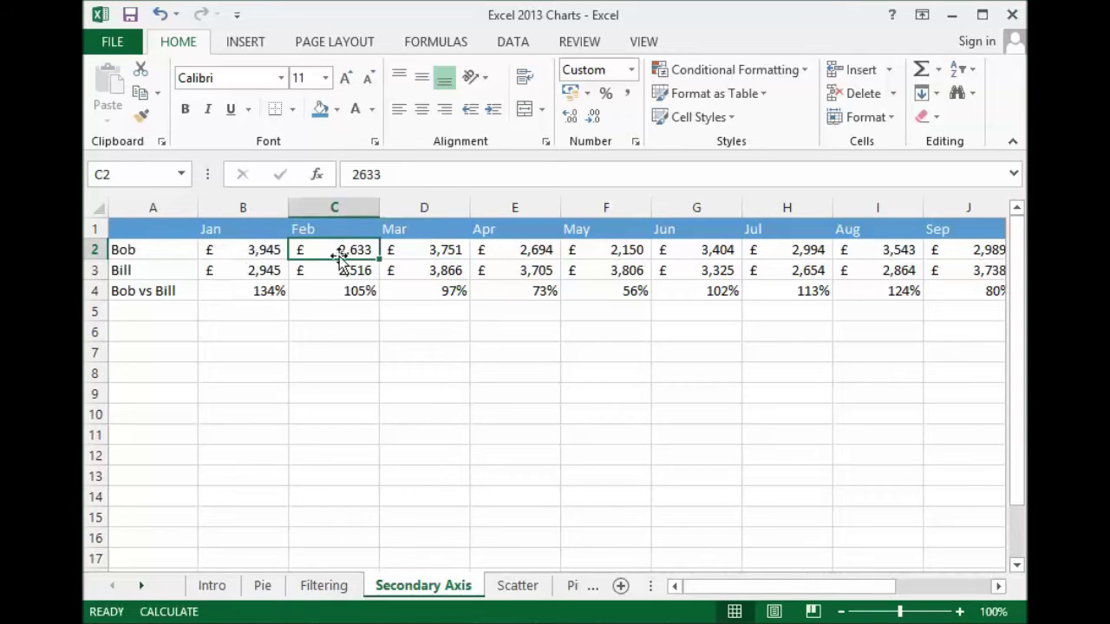
pyautogui.click(258, 48)
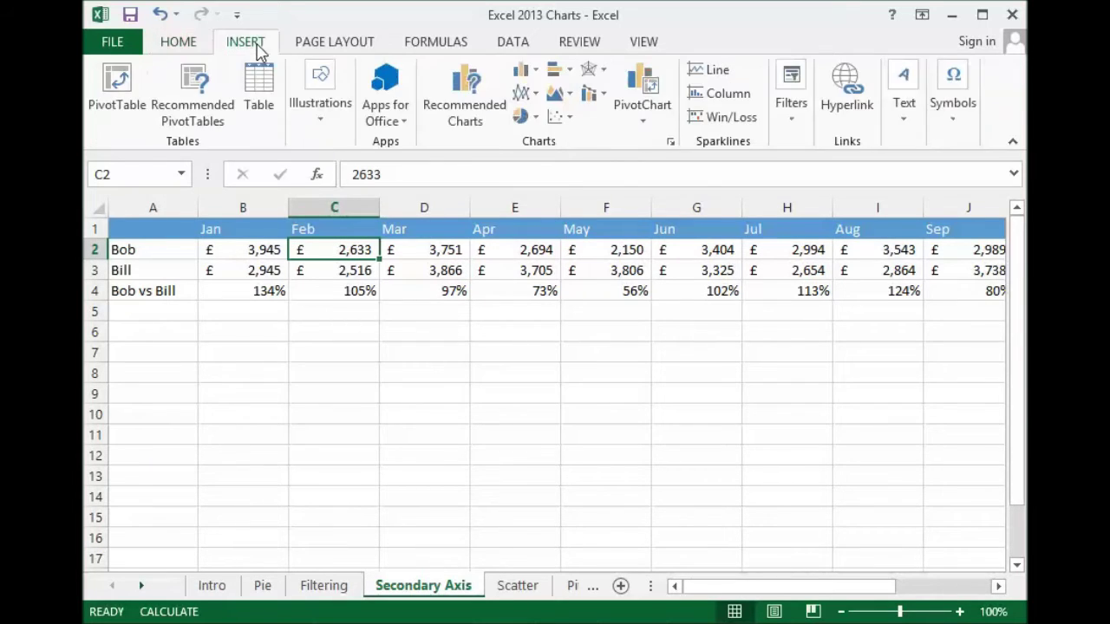
pyautogui.click(475, 106)
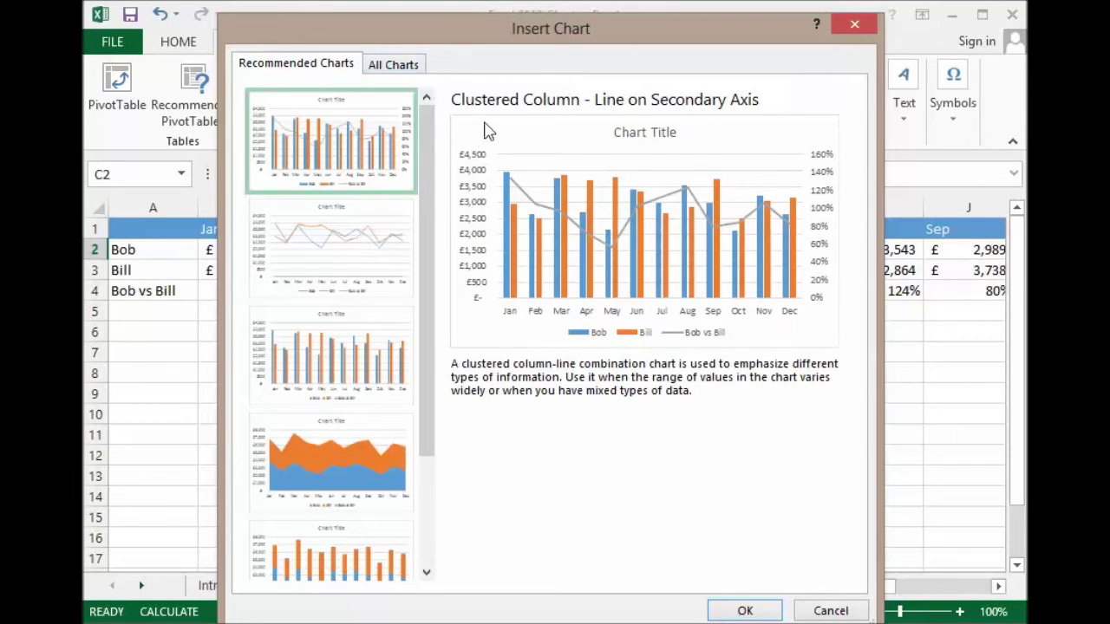
# Insert a custom Combo chart with Bob vs Bill drawn as an Area on the secondary axis.
pyautogui.click(406, 73)
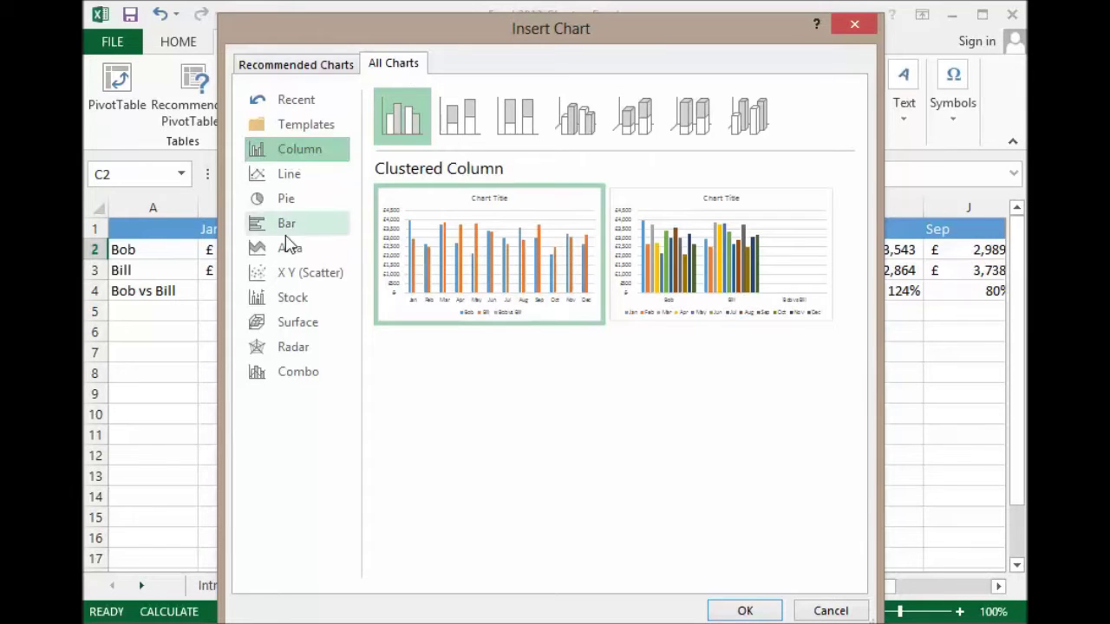
pyautogui.click(293, 380)
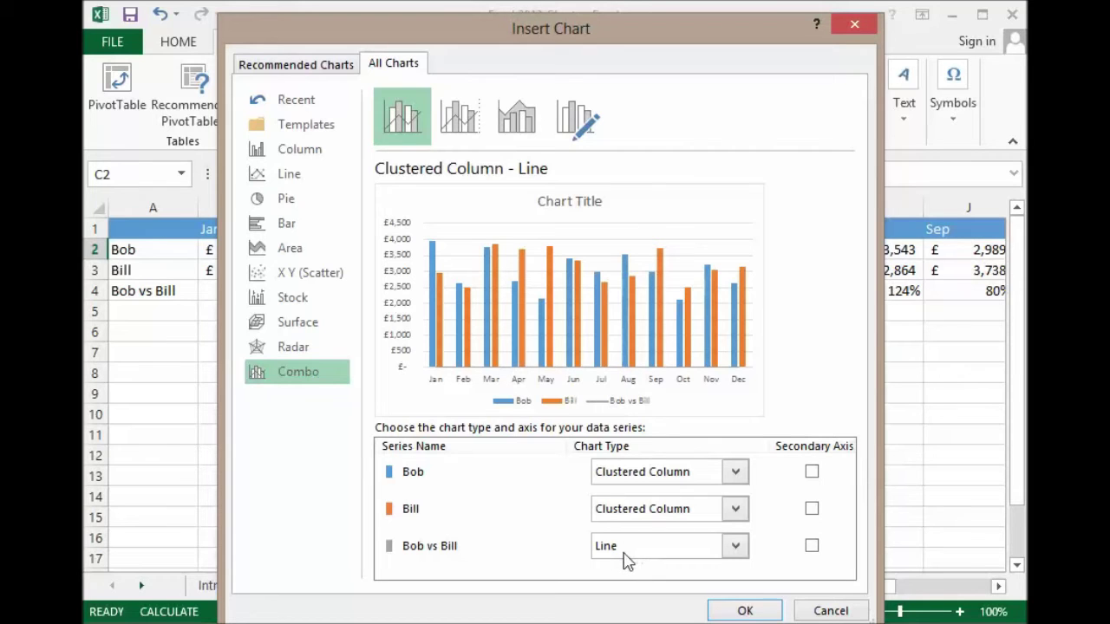
pyautogui.click(736, 546)
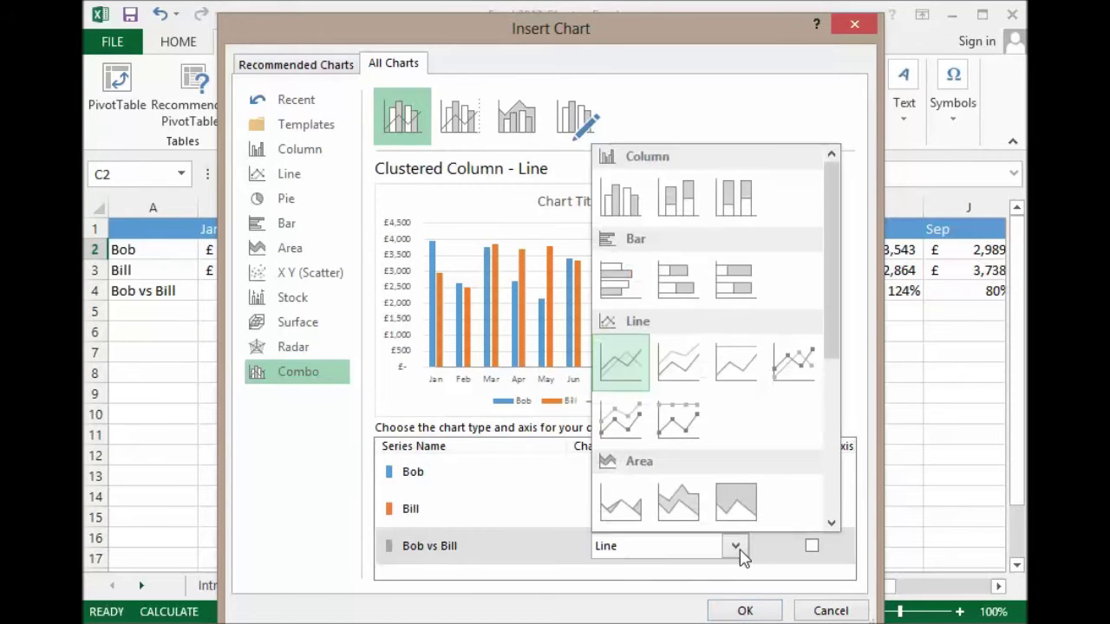
pyautogui.click(628, 508)
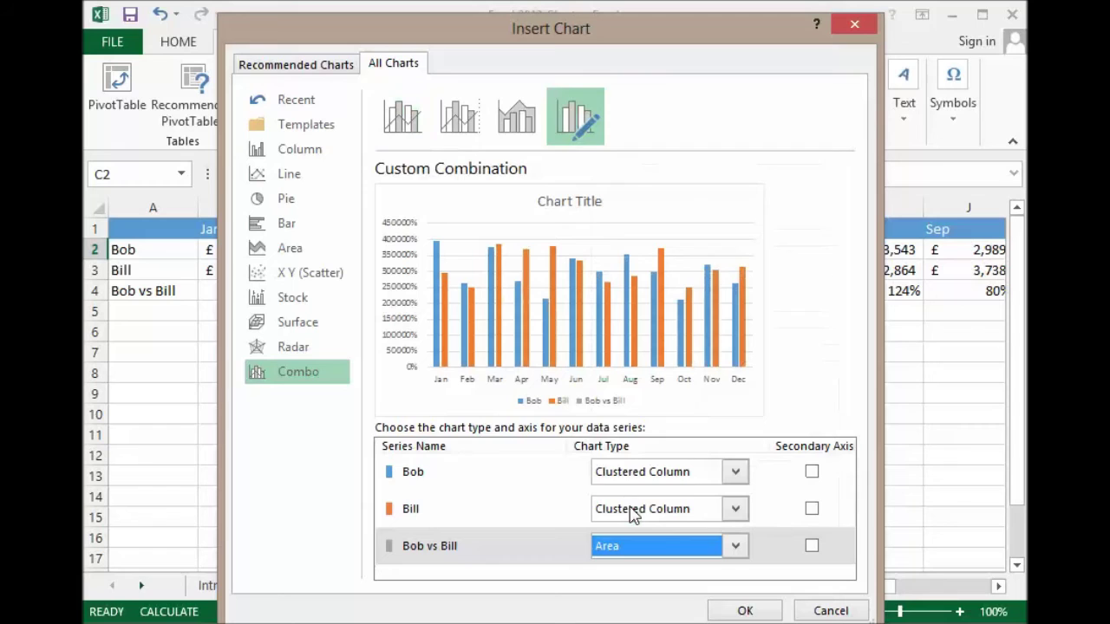
pyautogui.click(811, 546)
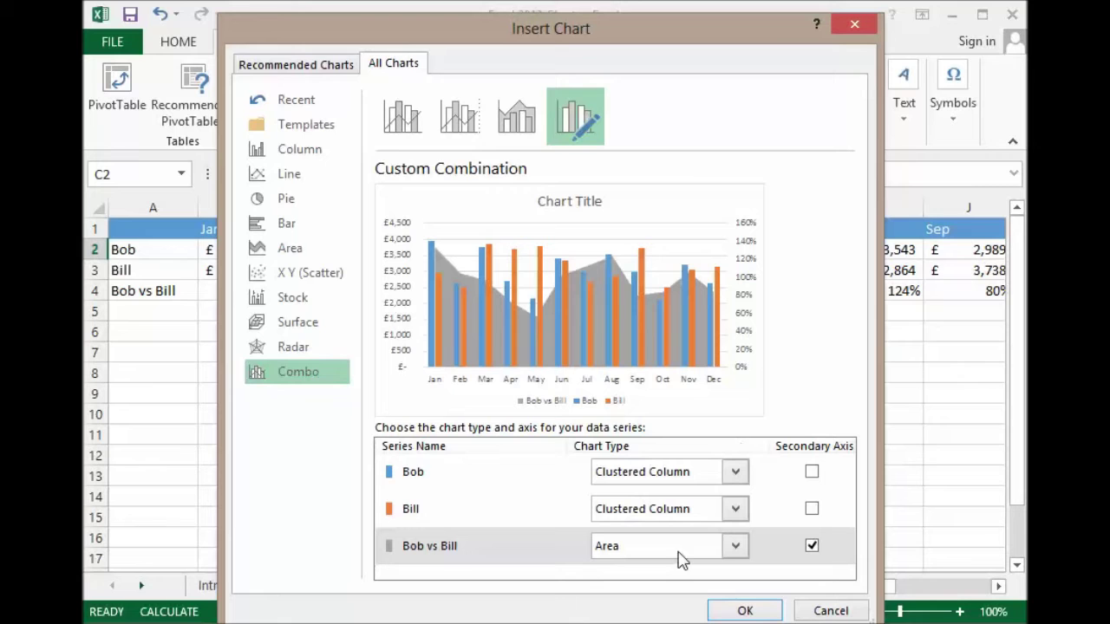
pyautogui.click(742, 611)
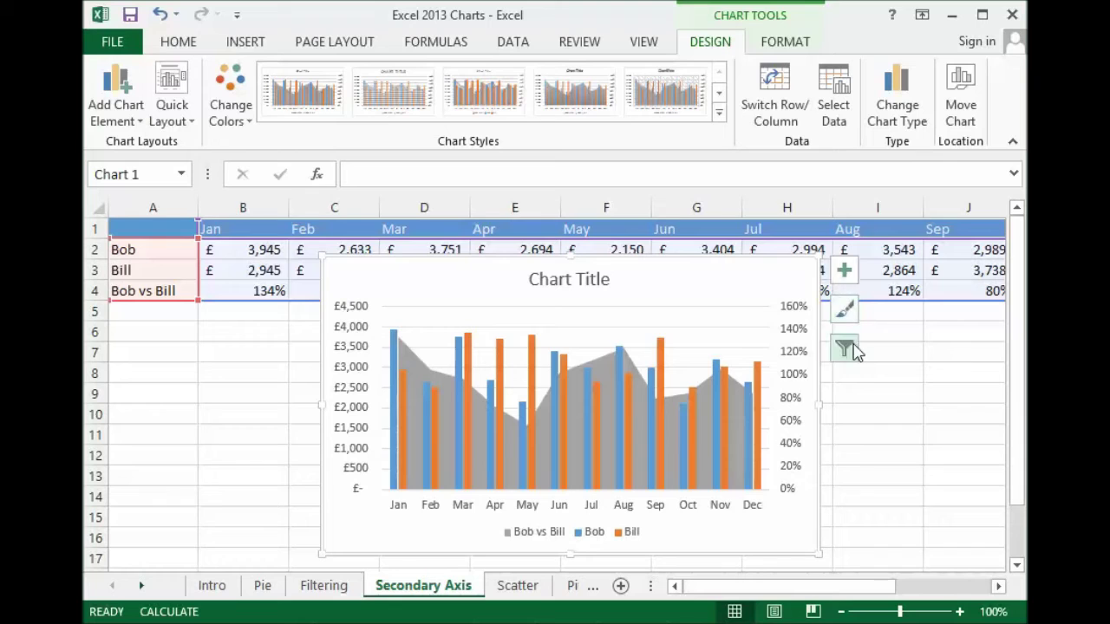
# On the Scatter sheet, insert the recommended Scatter chart of Sales against Temperature.
pyautogui.click(520, 587)
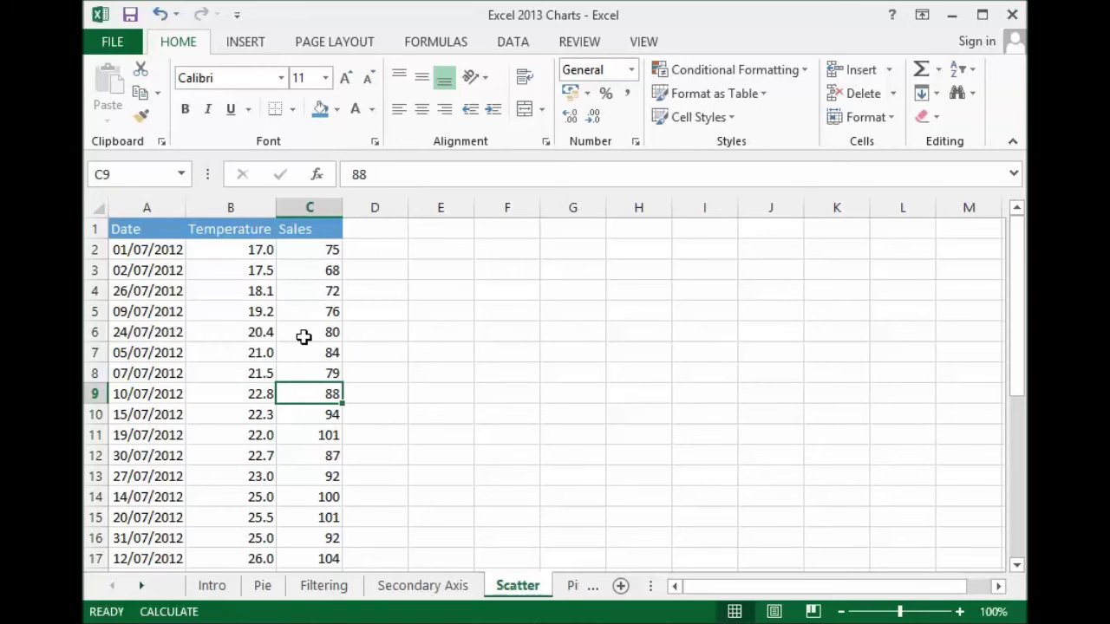
pyautogui.click(258, 325)
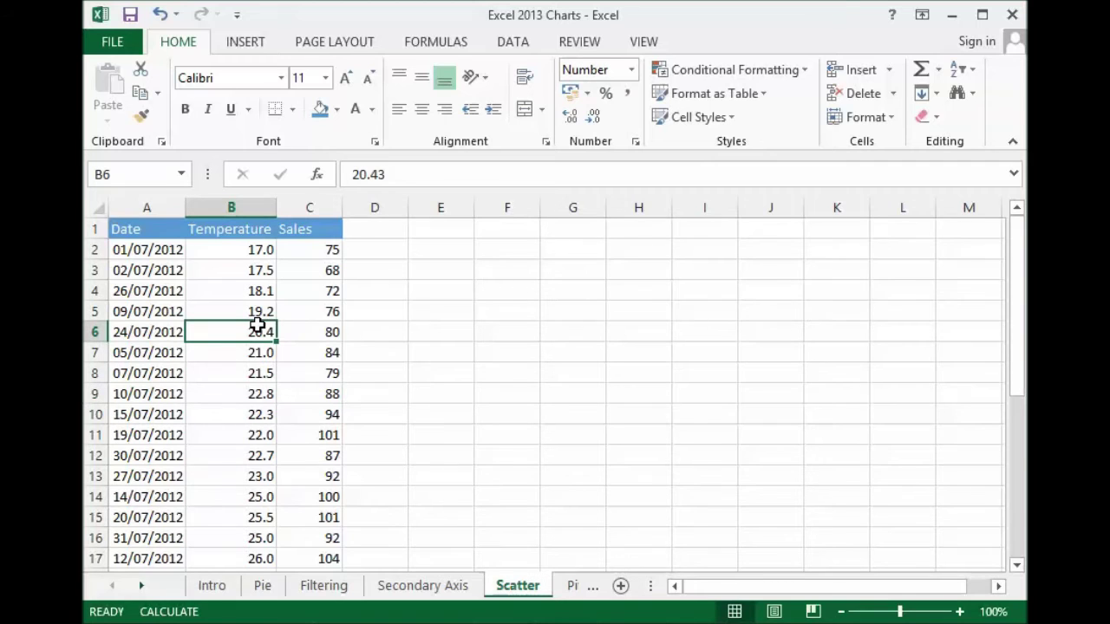
pyautogui.click(247, 44)
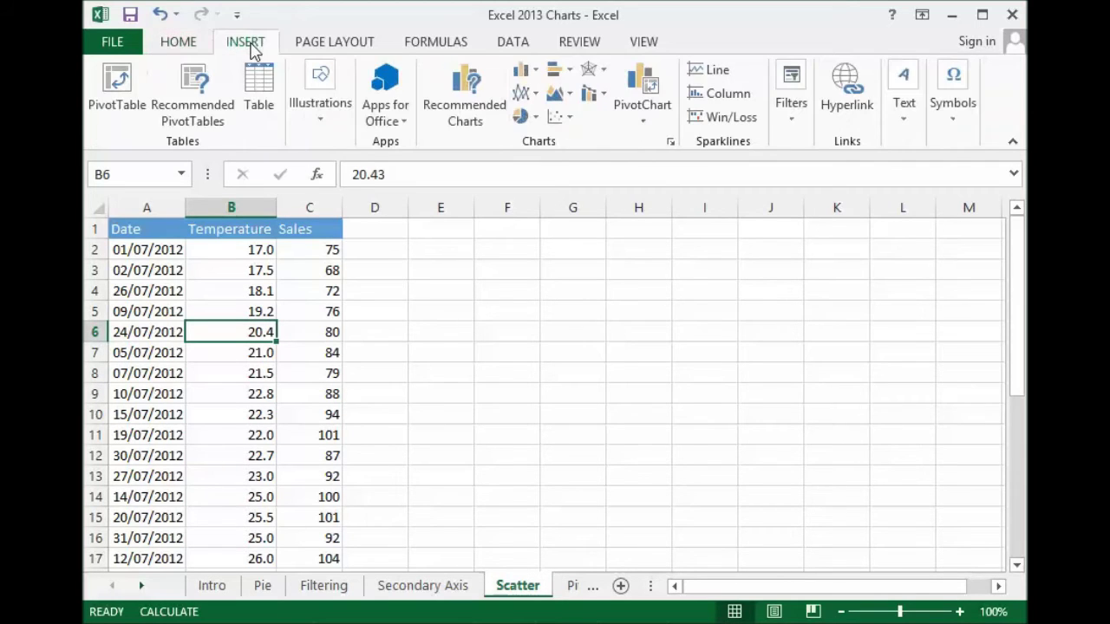
pyautogui.click(465, 103)
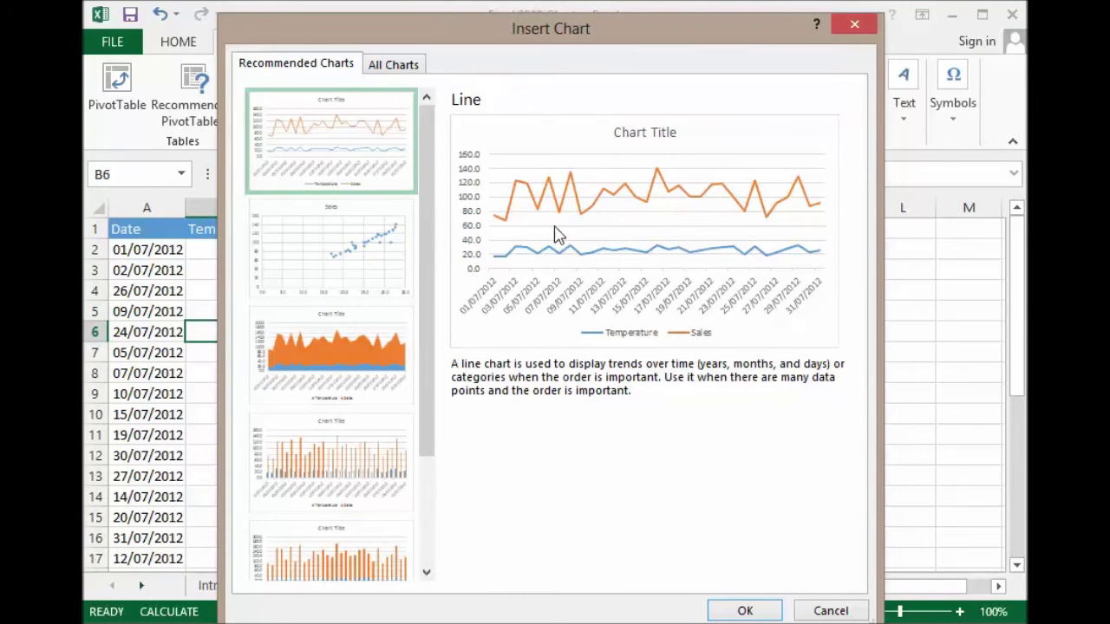
pyautogui.click(349, 276)
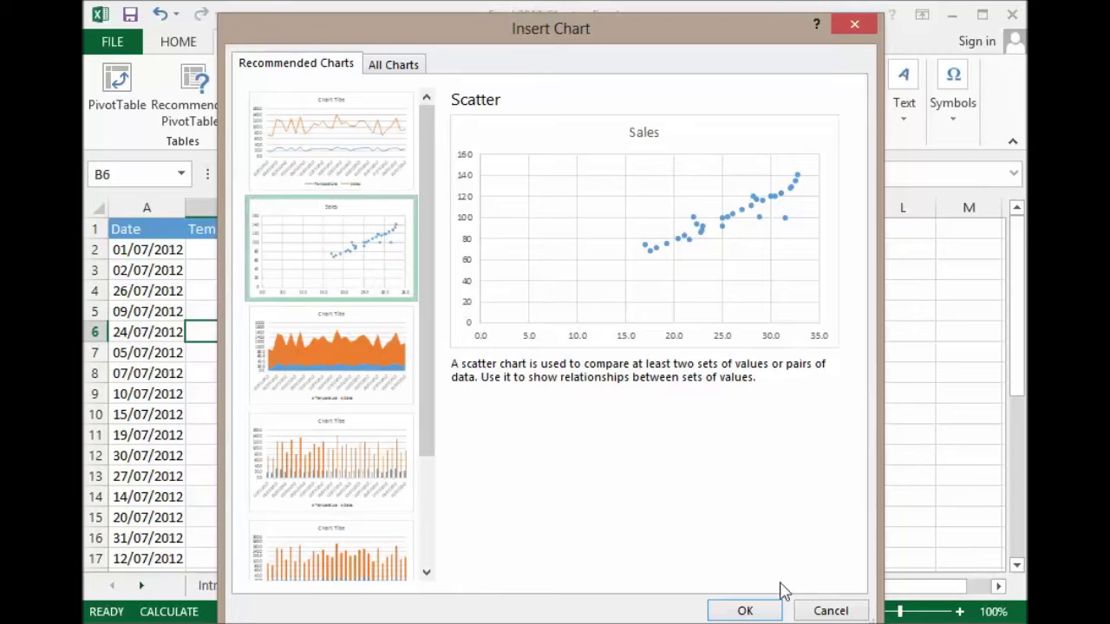
pyautogui.click(737, 610)
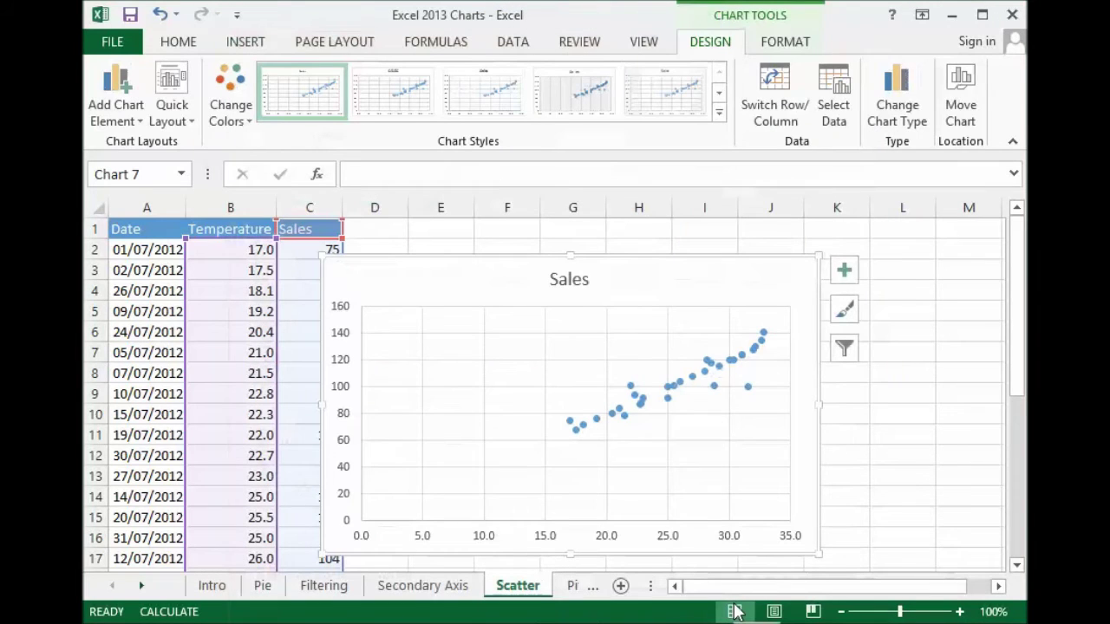
# Nudge the Sales scatter chart's plot area and move the chart further left.
pyautogui.click(631, 365)
pyautogui.moveTo(631, 365); pyautogui.dragTo(645, 346)
pyautogui.moveTo(638, 287); pyautogui.dragTo(538, 272)
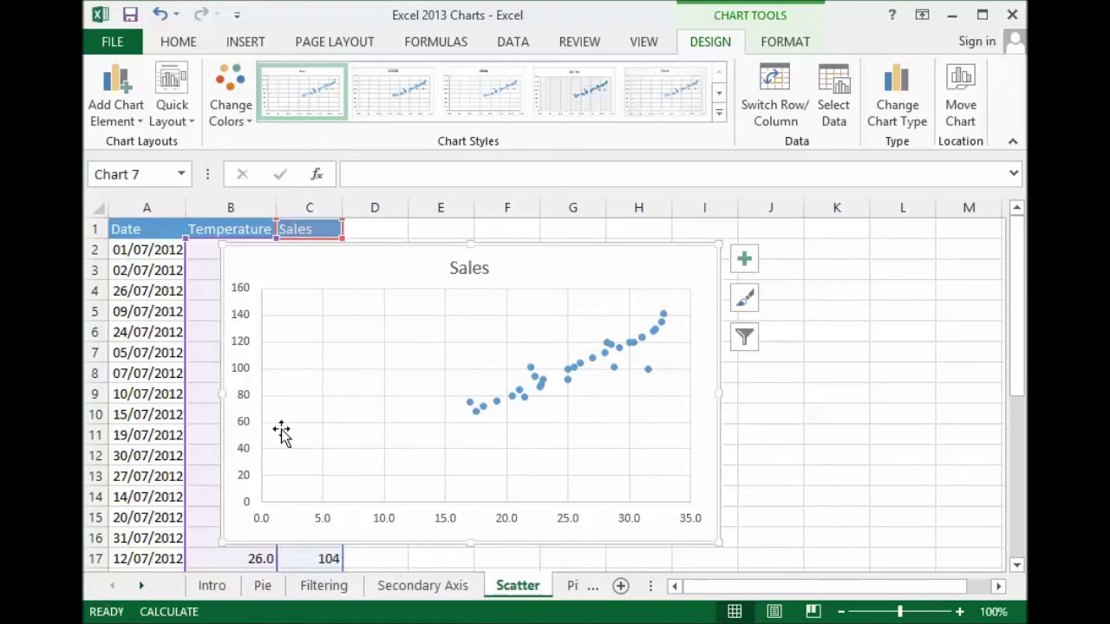
# Set the horizontal Temperature axis minimum to 15, keeping the maximum at 35.
pyautogui.click(445, 526)
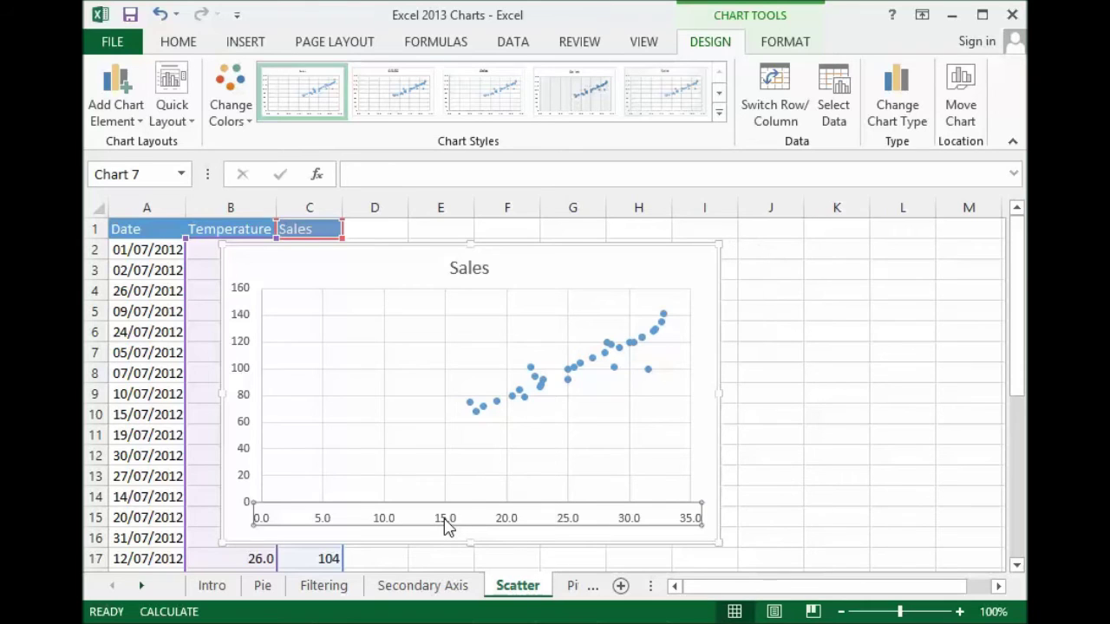
pyautogui.doubleClick(444, 526)
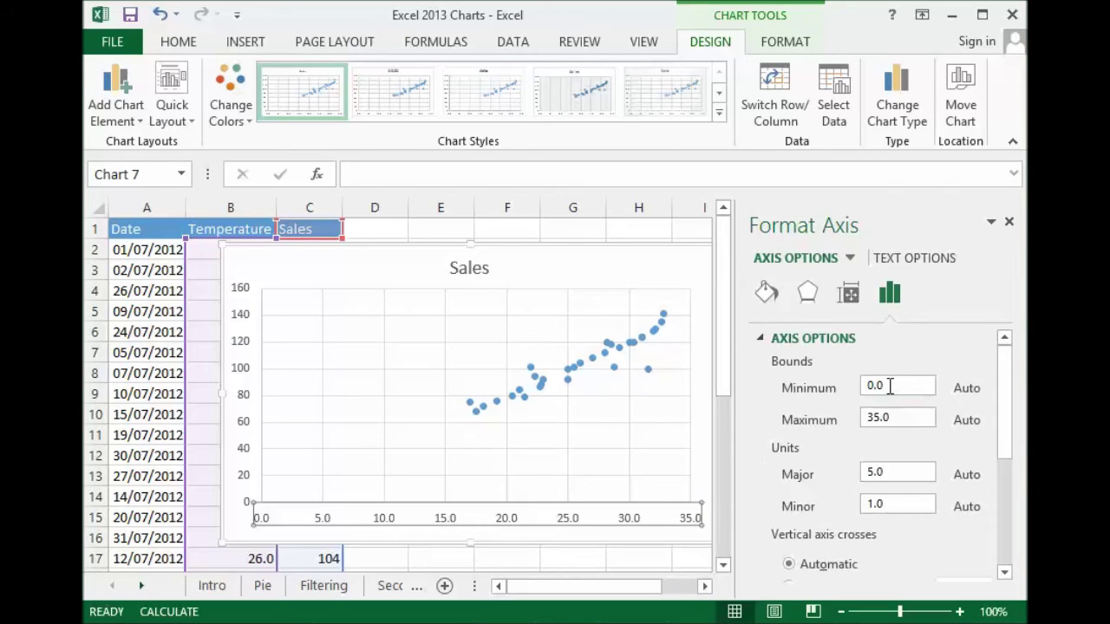
pyautogui.moveTo(890, 387); pyautogui.dragTo(858, 390)
pyautogui.write('15')
pyautogui.scroll(-6, 1002, 394)
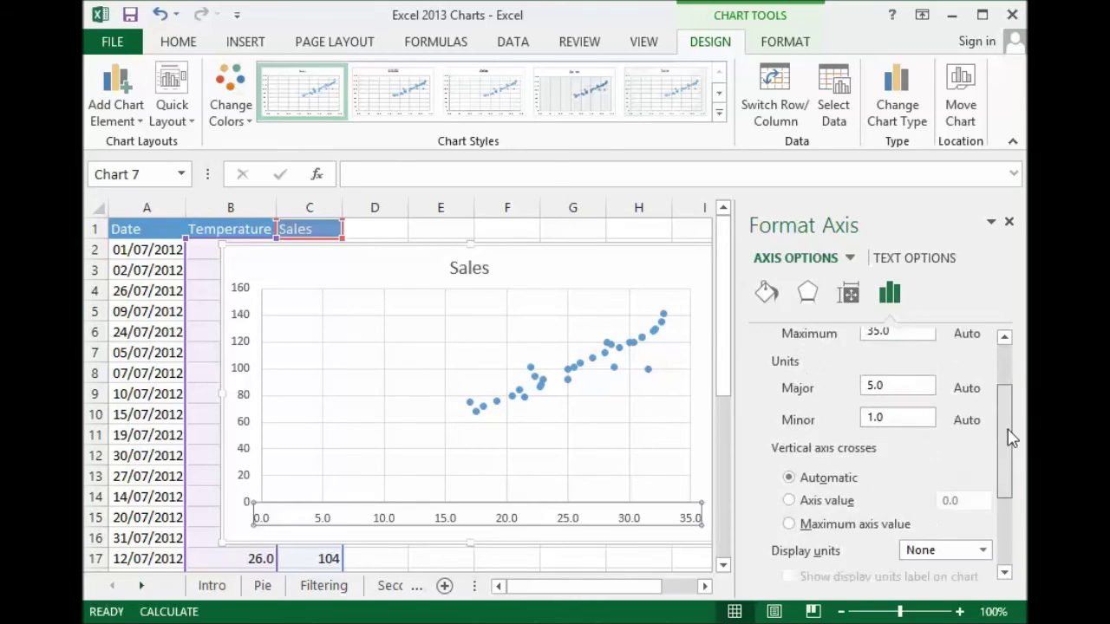
pyautogui.scroll(4, 1001, 395)
pyautogui.scroll(-3, 1002, 394)
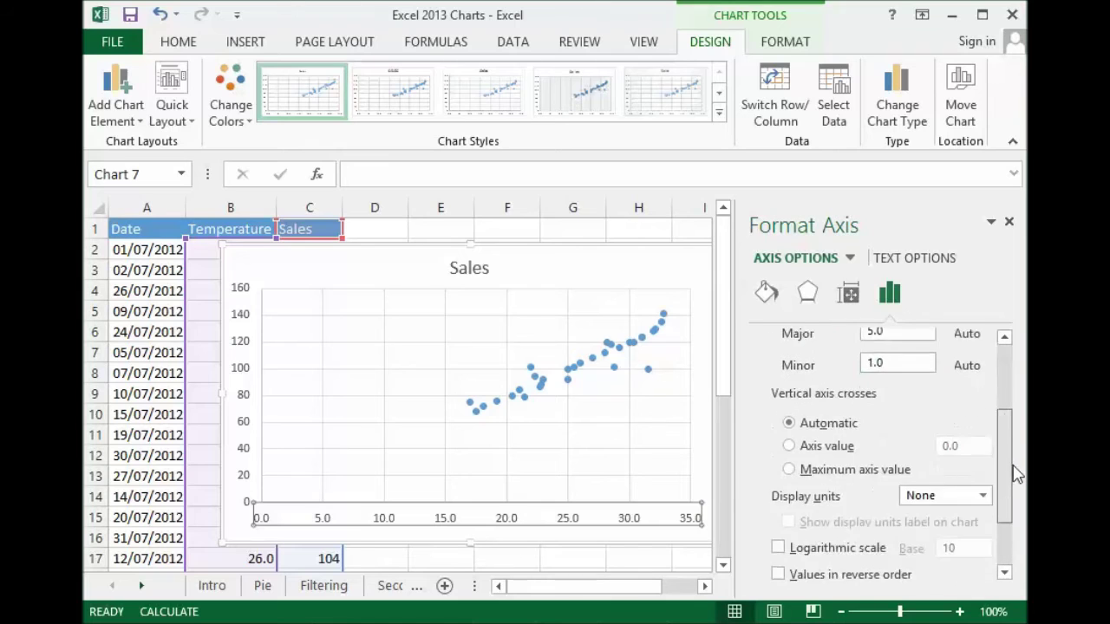
pyautogui.scroll(2, 1012, 433)
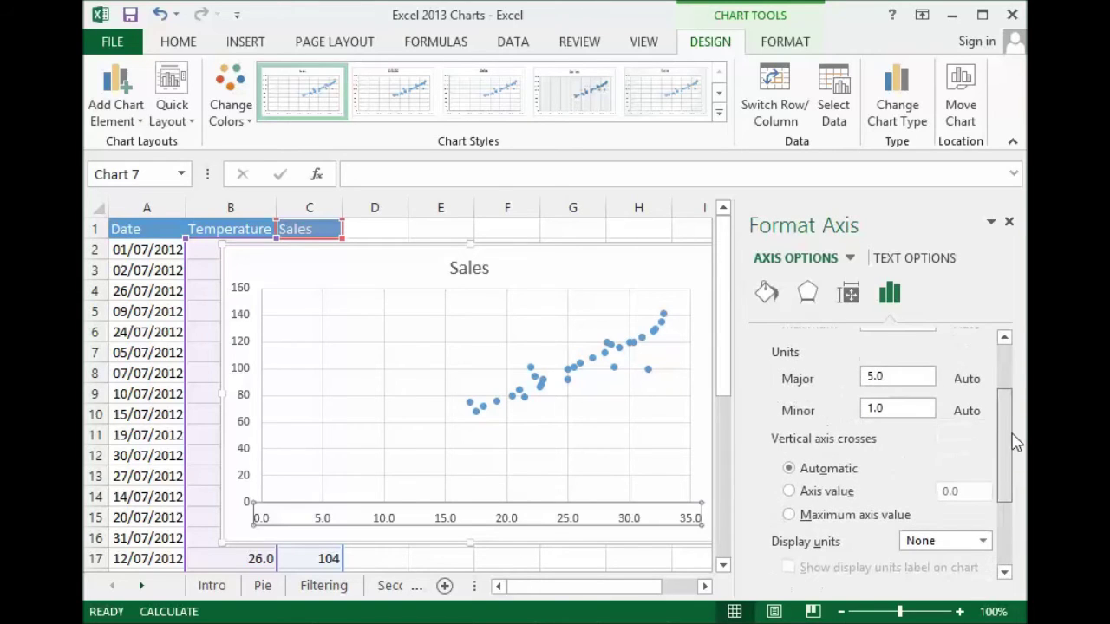
pyautogui.scroll(2, 1005, 386)
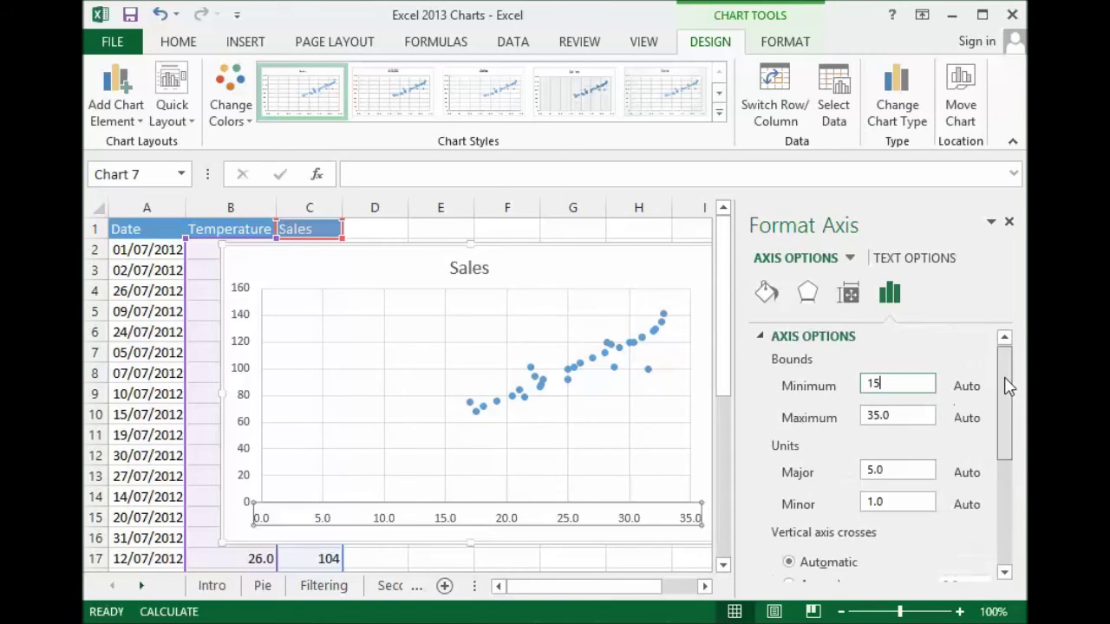
pyautogui.click(917, 414)
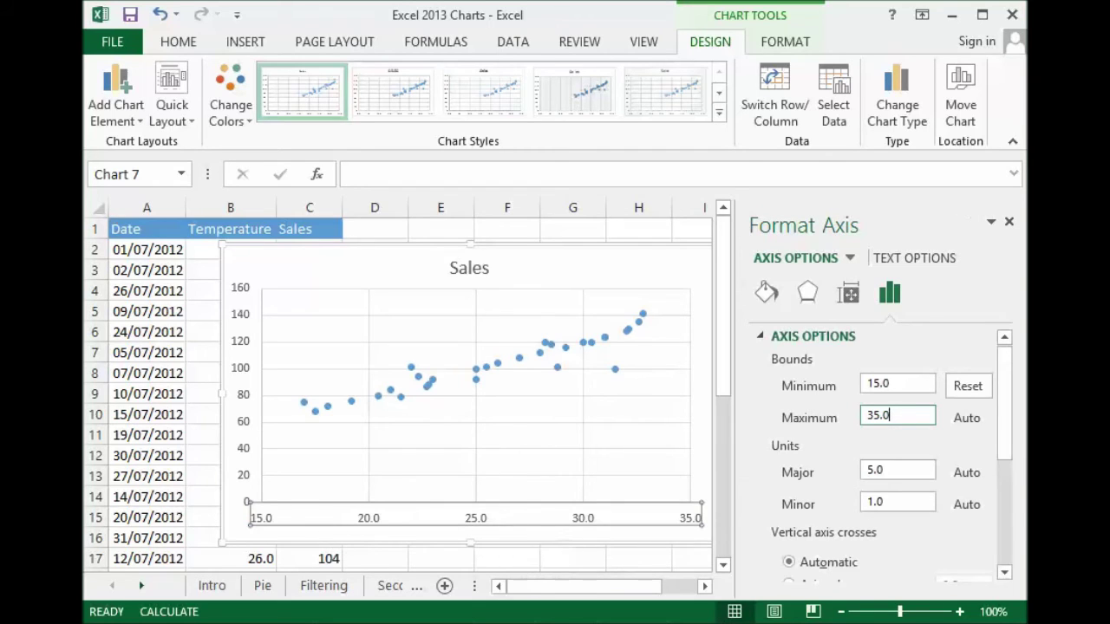
pyautogui.click(1009, 224)
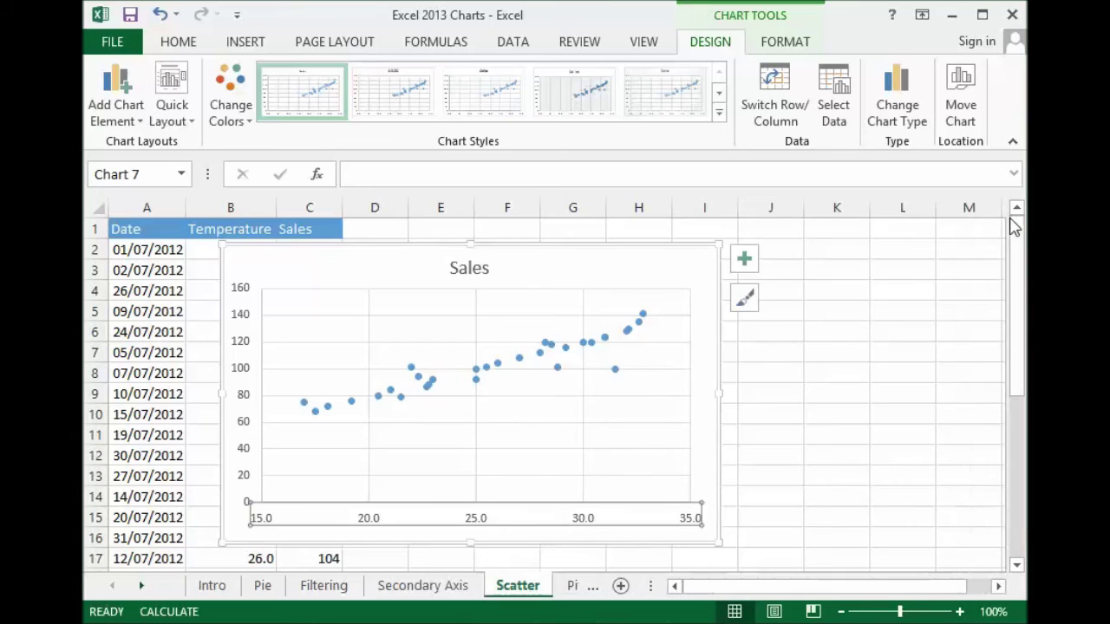
# Add a dotted trendline to the Sales scatter chart, then go to the Pivot Chart sheet.
pyautogui.click(747, 262)
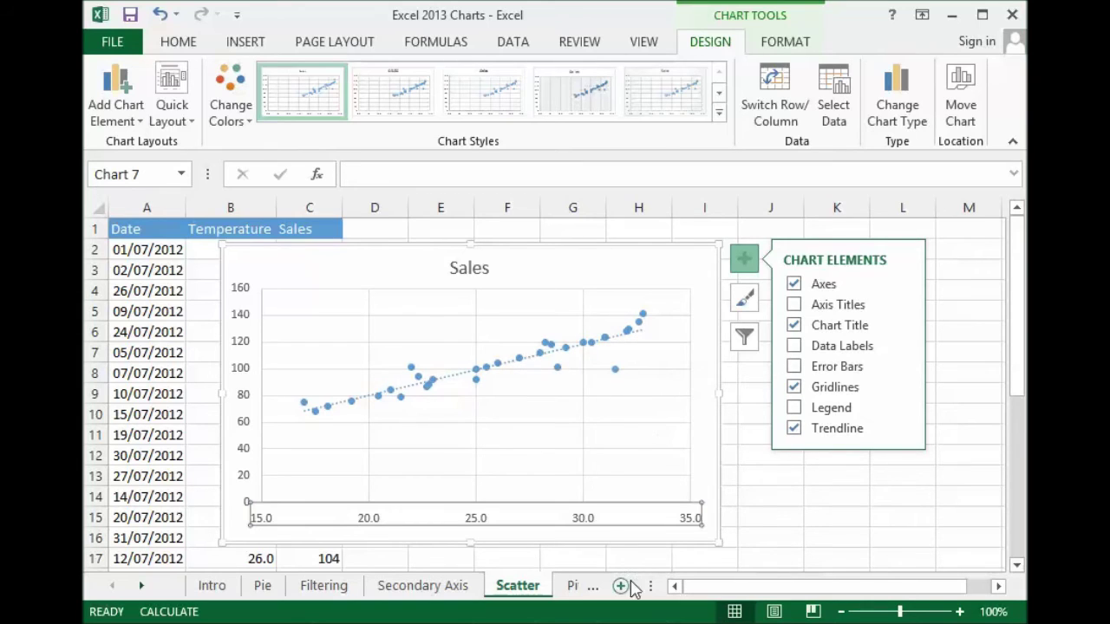
pyautogui.click(572, 586)
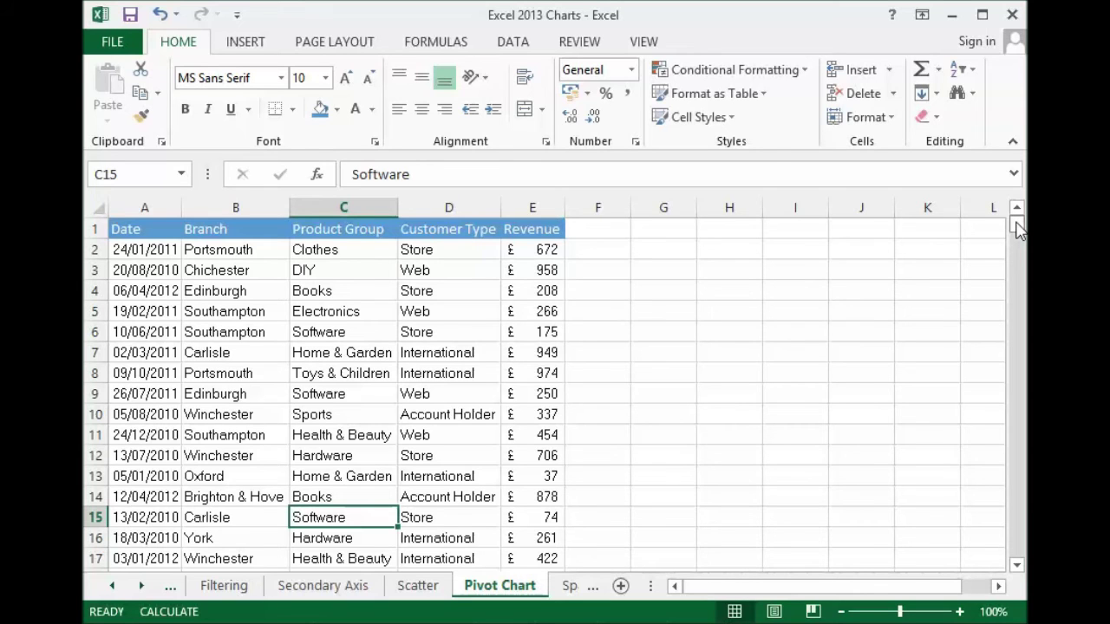
# Select cell B5 inside the revenue data table and bring up the INSERT ribbon.
pyautogui.moveTo(1019, 230)
pyautogui.mouseDown()
pyautogui.moveTo(1018, 257)
pyautogui.moveTo(1018, 217)
pyautogui.mouseUp()
pyautogui.click(239, 318)
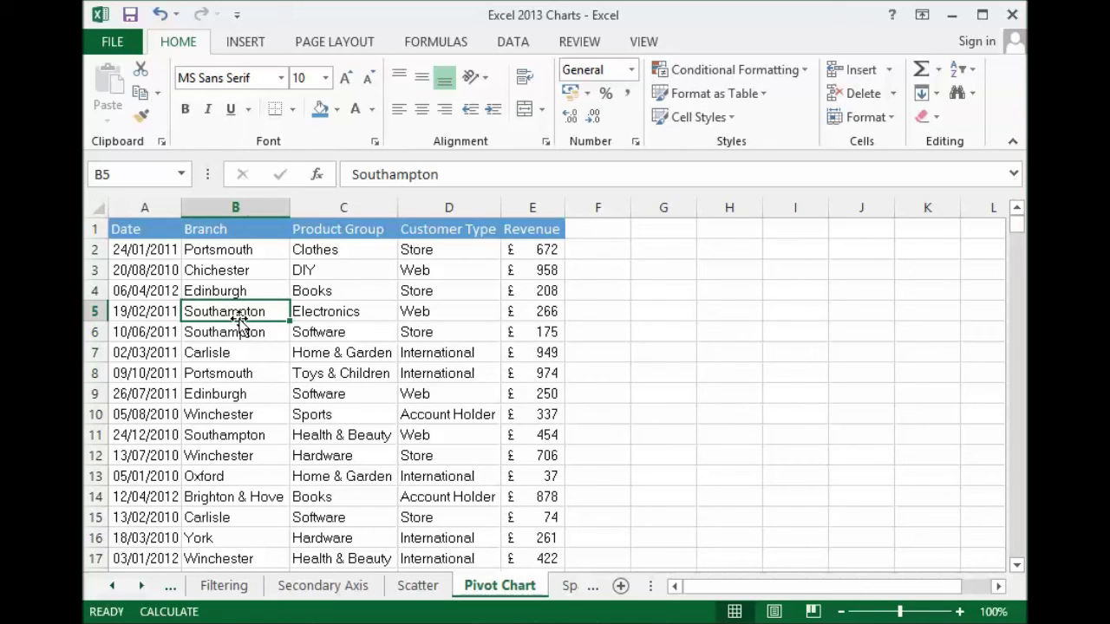
pyautogui.click(262, 45)
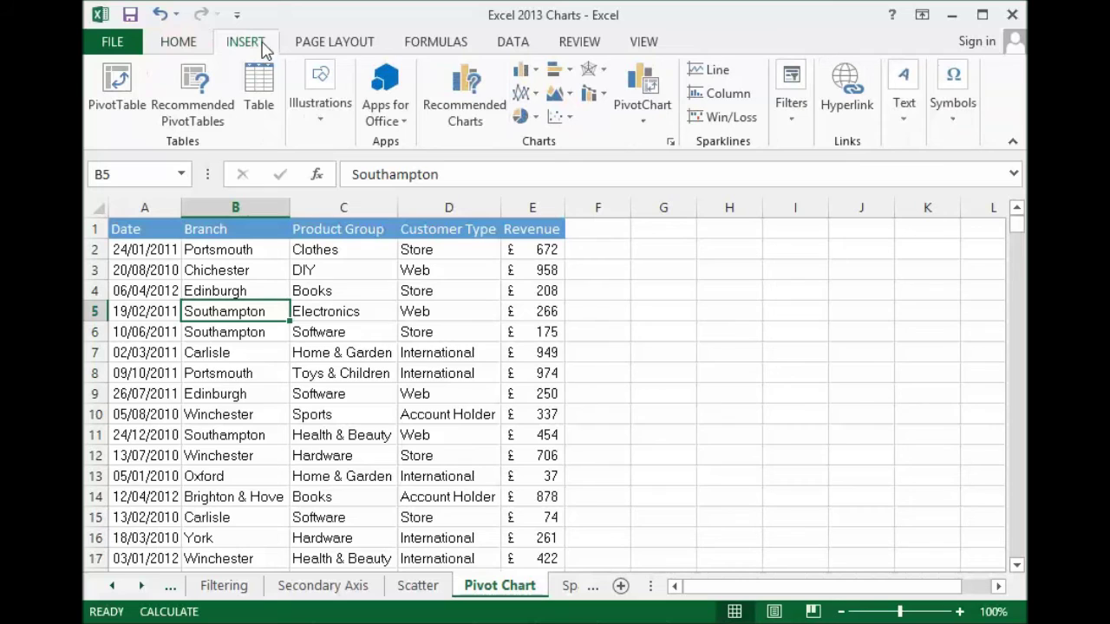
# In Recommended Charts, preview Sum of Revenue by Product Group, Sum by Branch and Average by Branch.
pyautogui.click(465, 94)
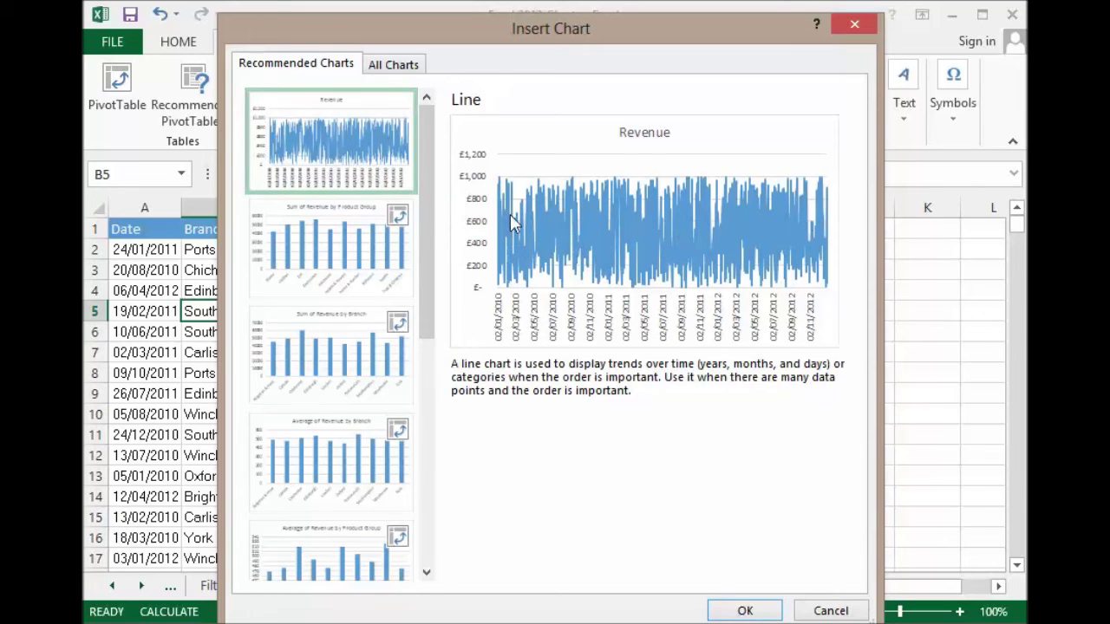
pyautogui.click(328, 253)
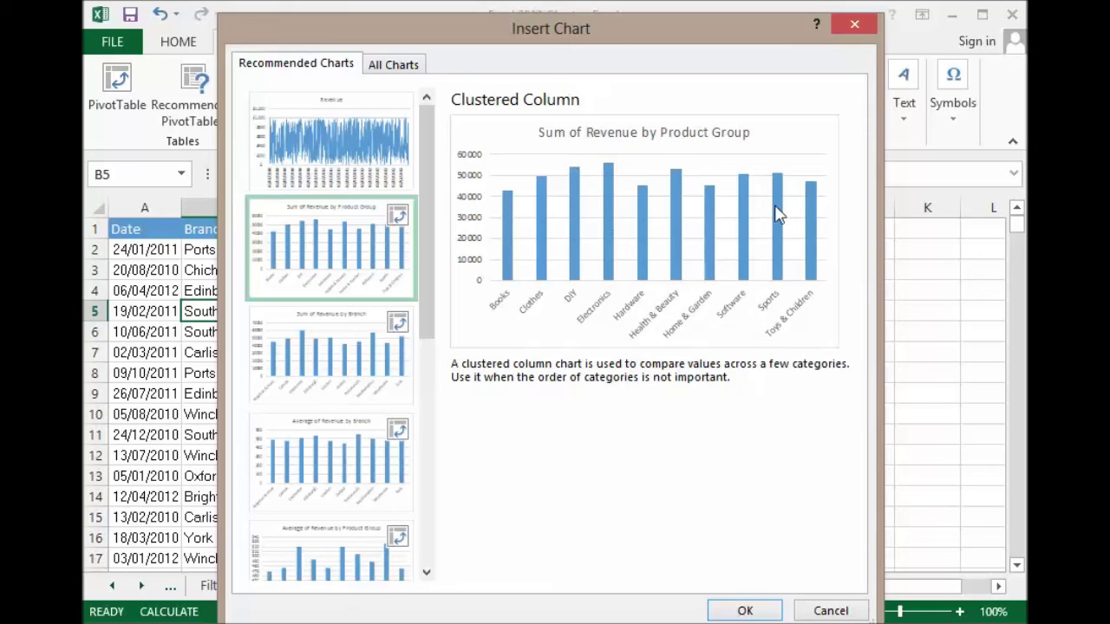
pyautogui.click(303, 371)
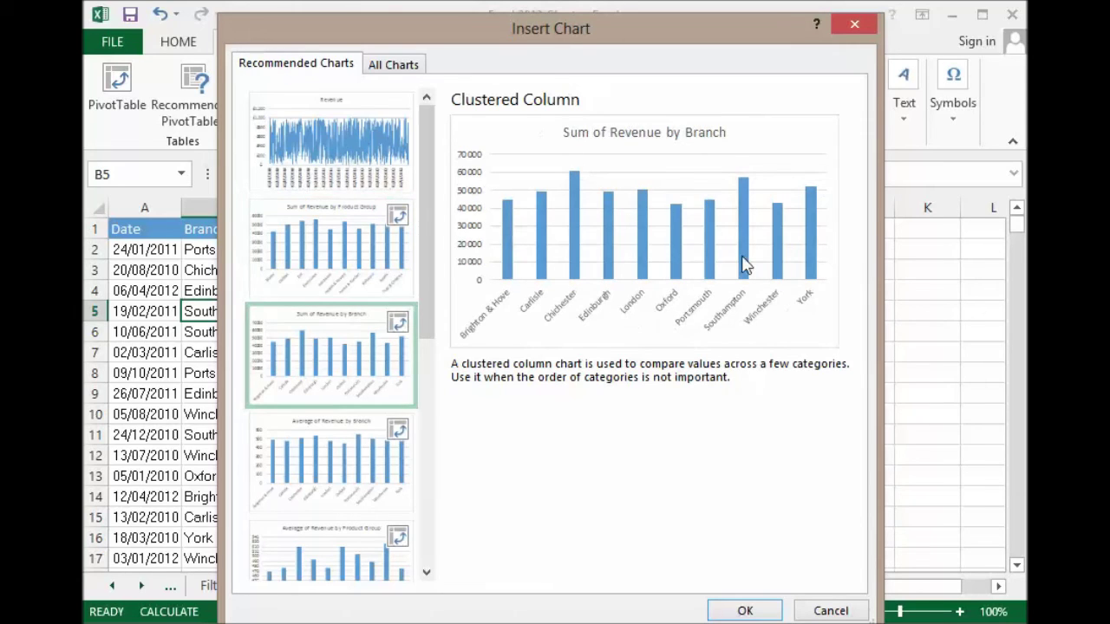
pyautogui.click(365, 450)
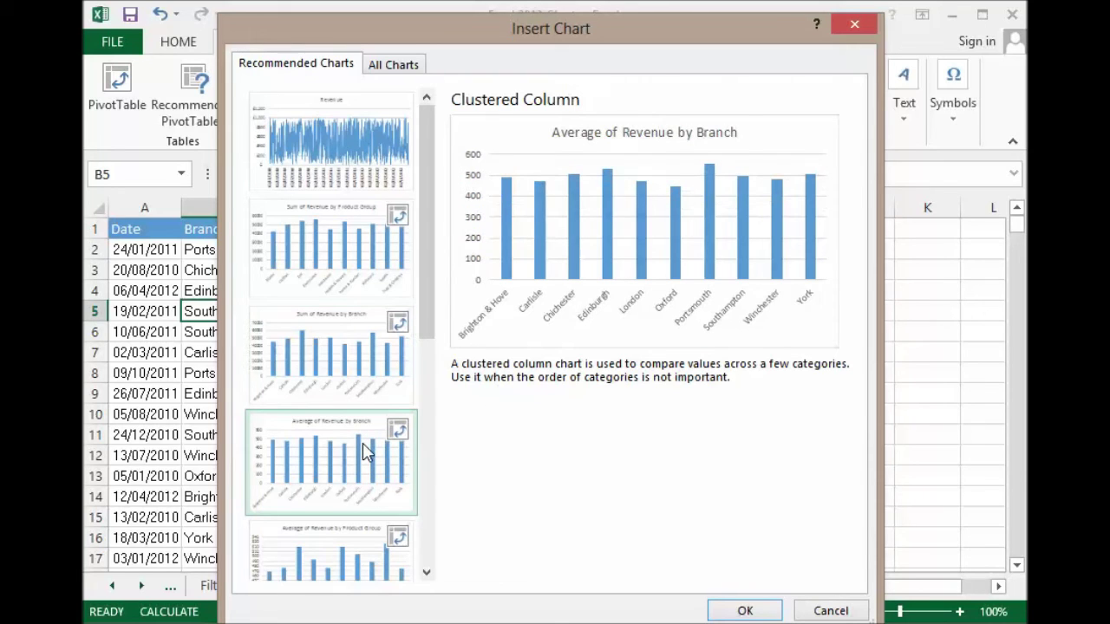
# After comparing the Product Group and Customer Type options, insert the Sum of Revenue by Product Group PivotChart.
pyautogui.moveTo(430, 322); pyautogui.dragTo(436, 392)
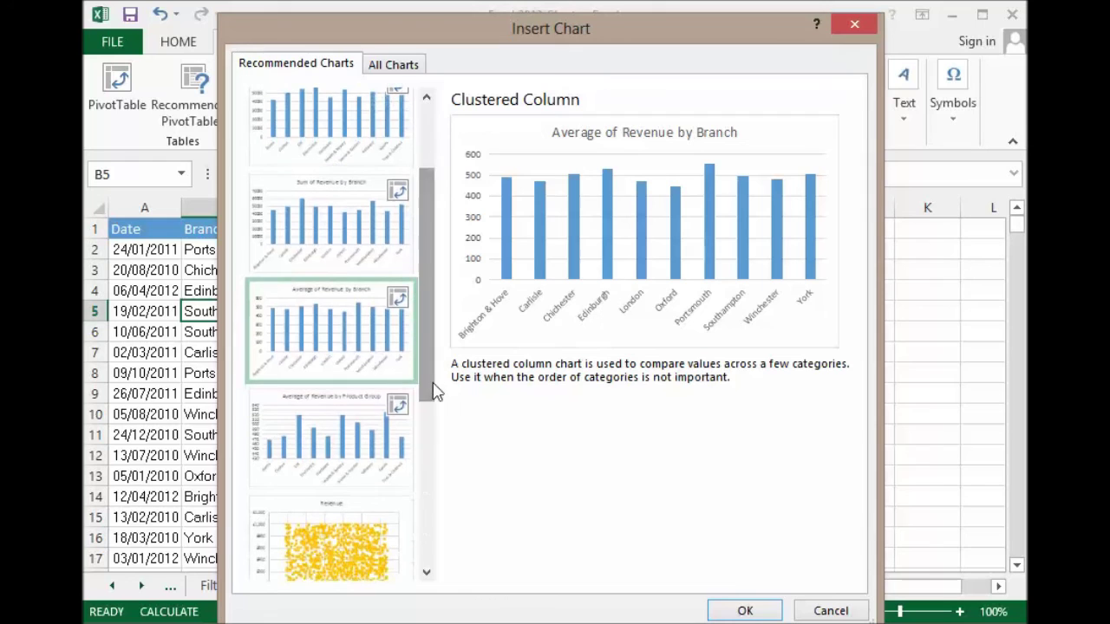
pyautogui.click(334, 434)
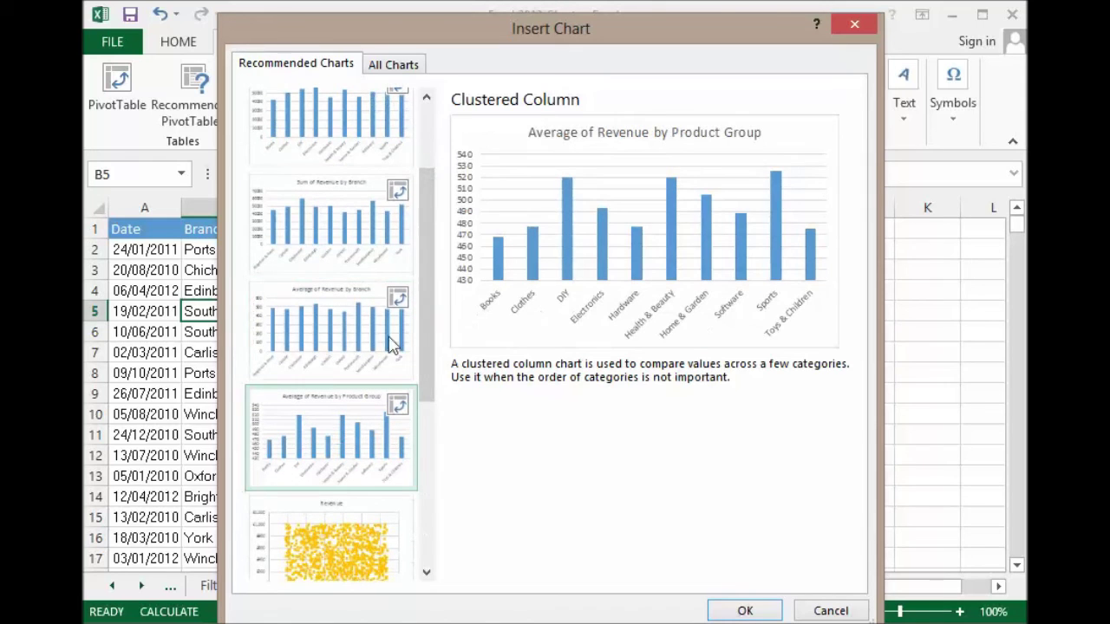
pyautogui.moveTo(423, 298); pyautogui.dragTo(442, 429)
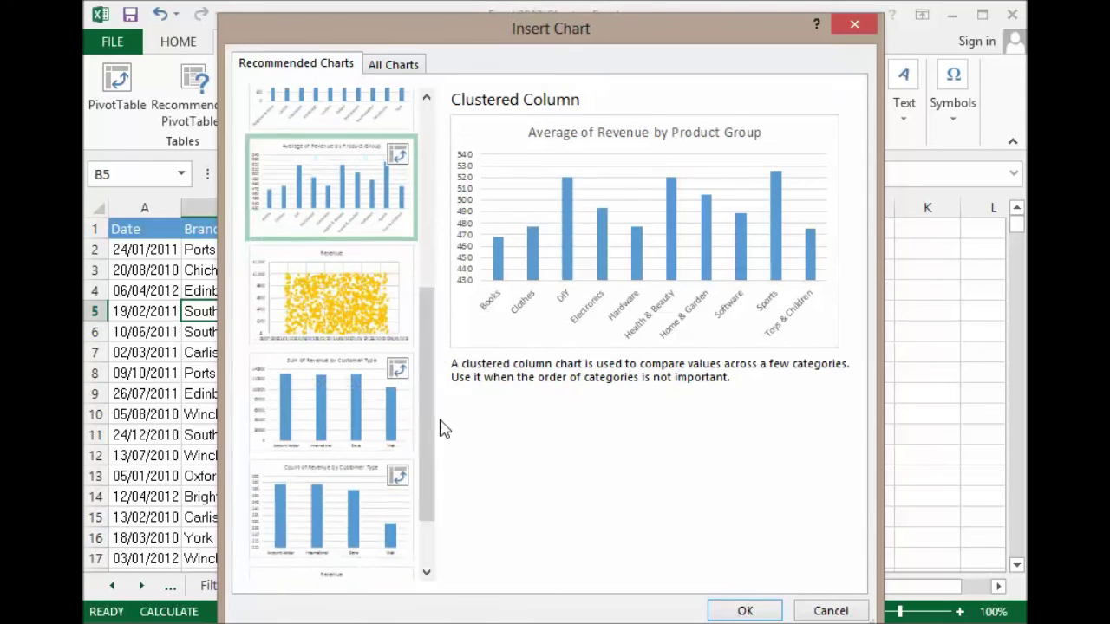
pyautogui.click(341, 443)
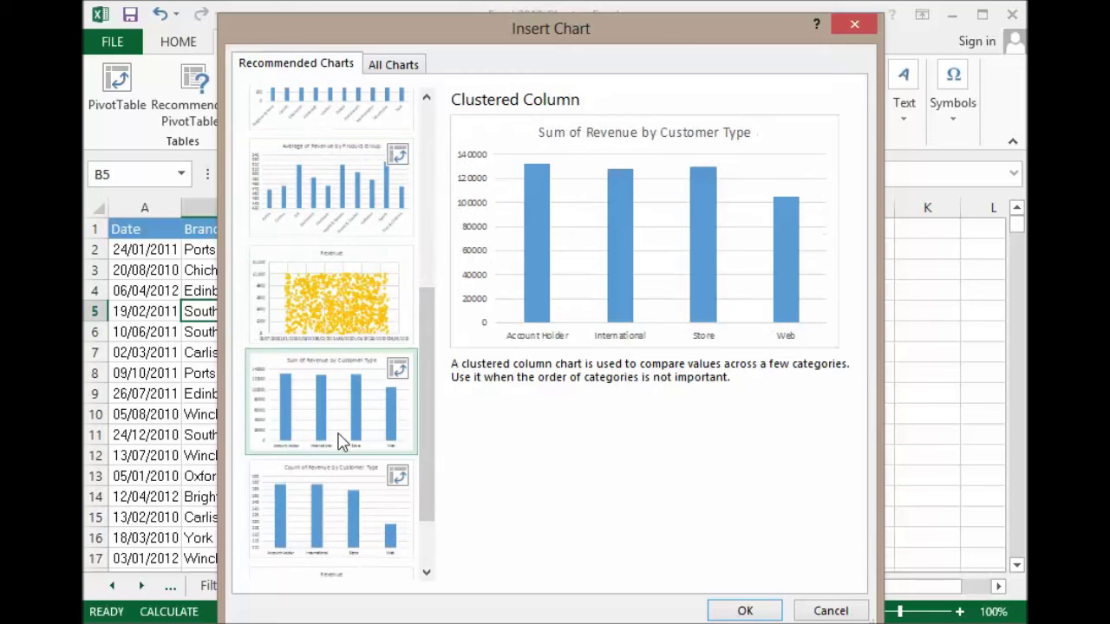
pyautogui.click(337, 497)
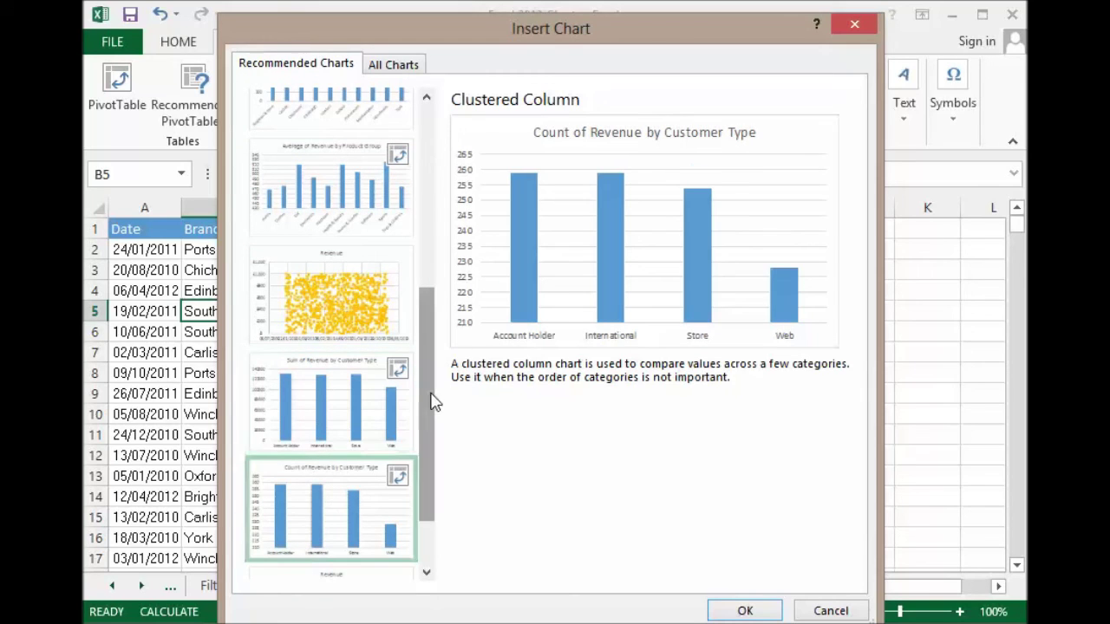
pyautogui.moveTo(430, 397); pyautogui.dragTo(424, 206)
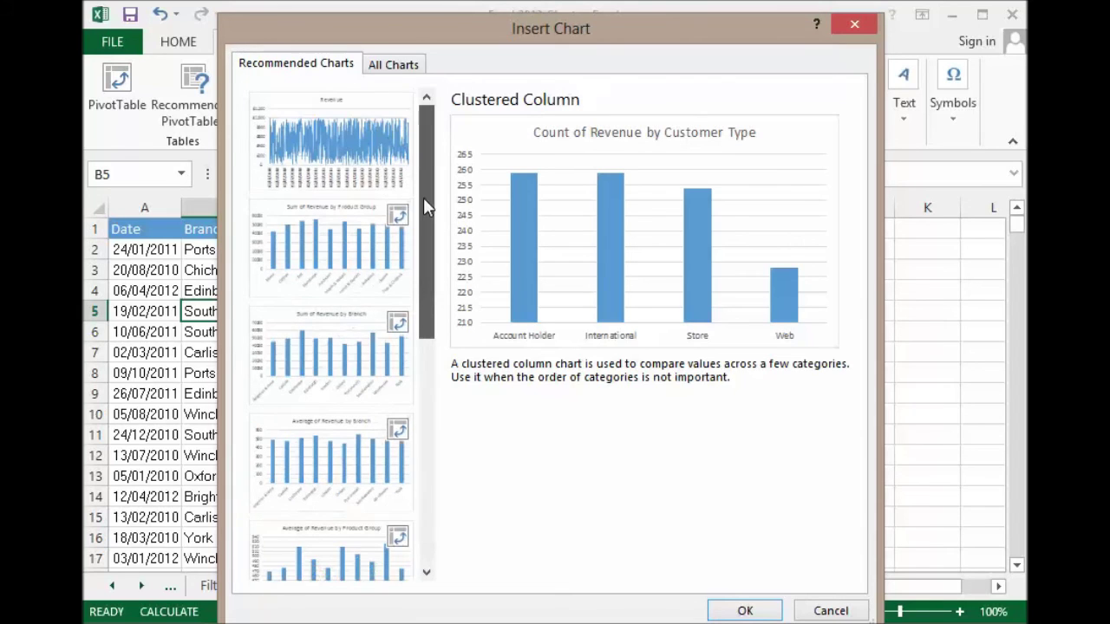
pyautogui.click(344, 242)
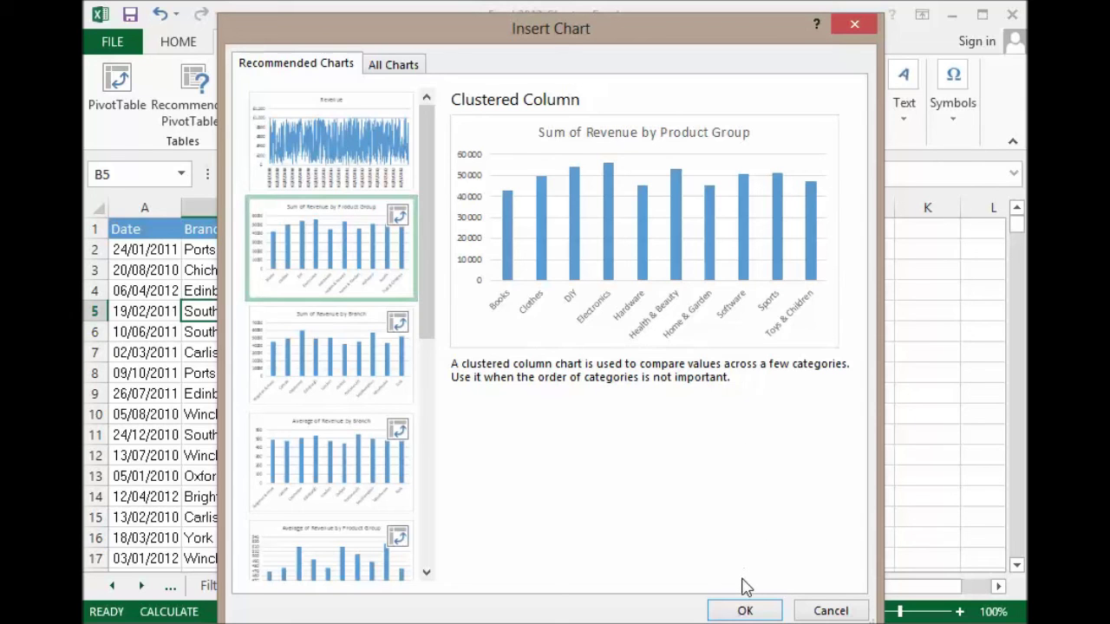
pyautogui.click(746, 611)
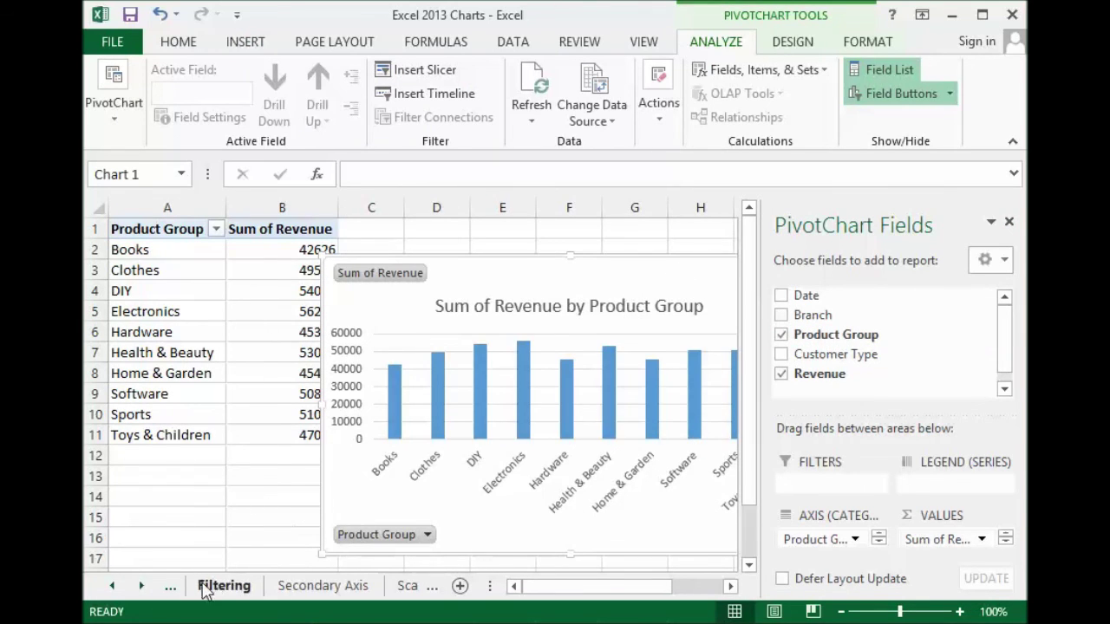
pyautogui.click(141, 586)
pyautogui.click(141, 586)
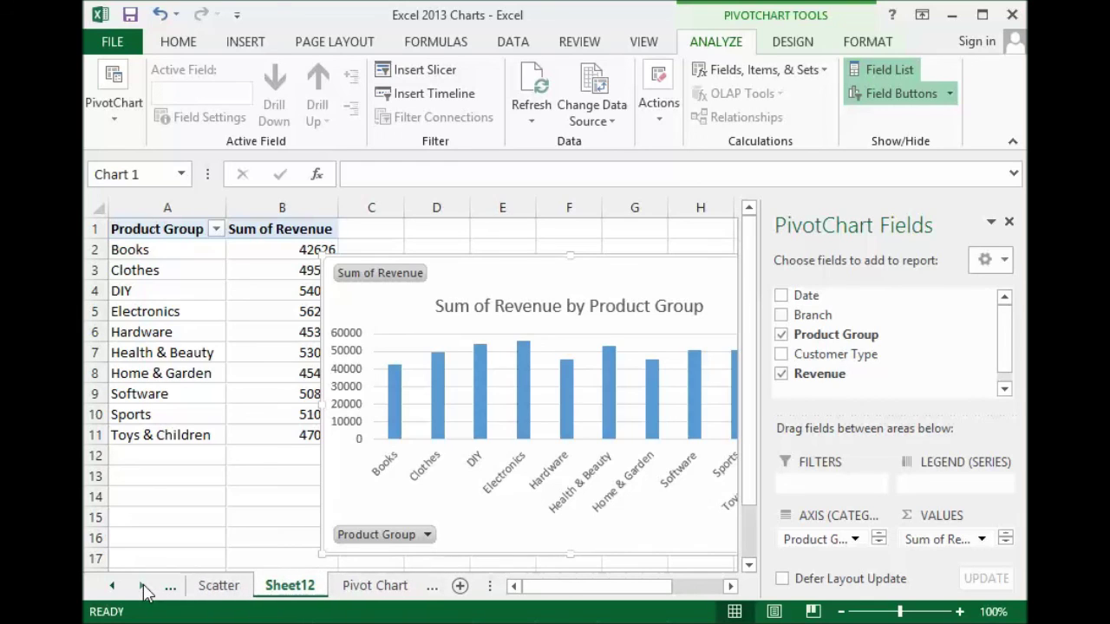